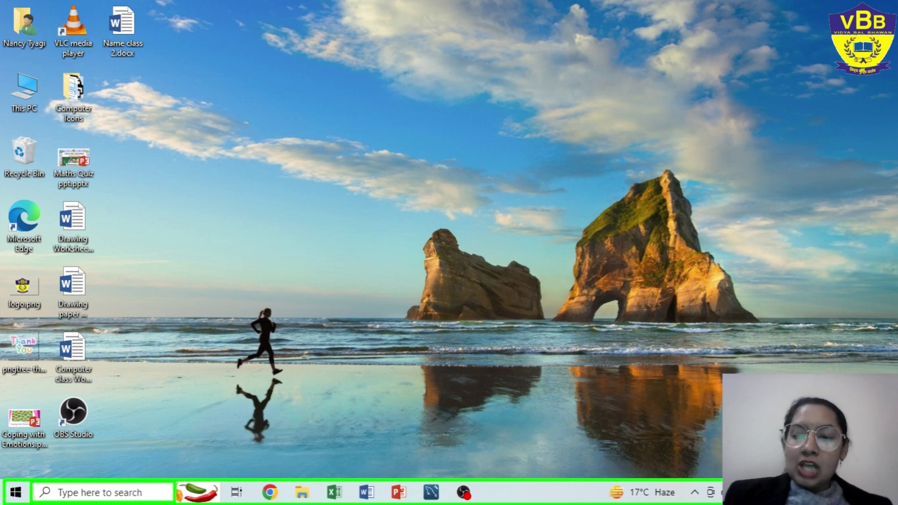
# Search the computer for "Ms word", open Word 2013 and create a blank document in the maximized window.
pyautogui.click(80, 487)
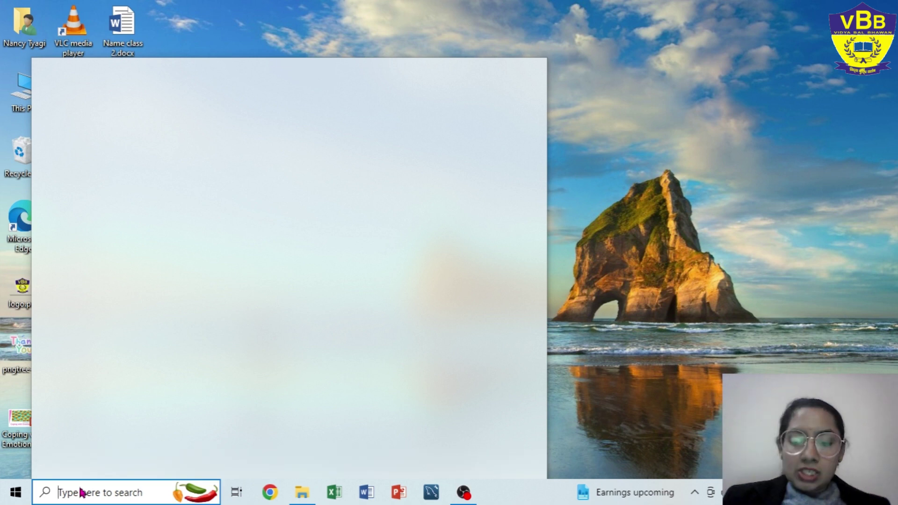
pyautogui.write('Ms')
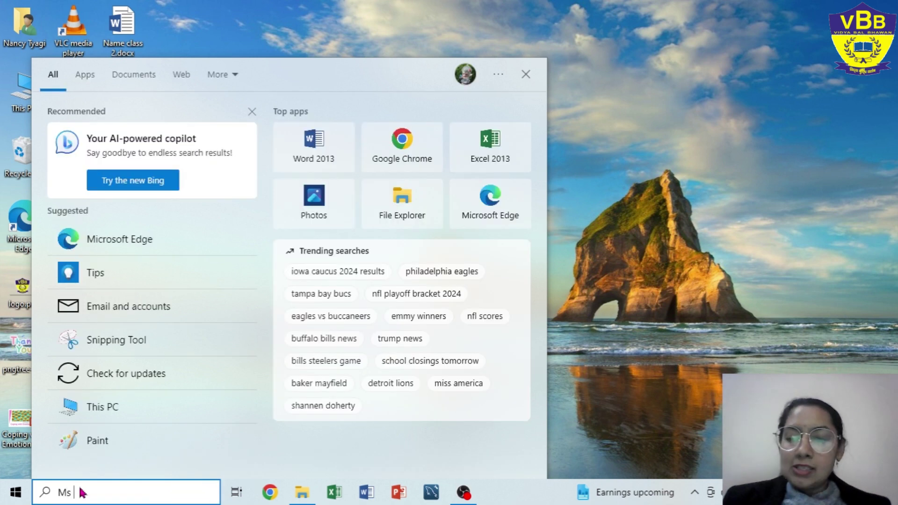
pyautogui.write(' w')
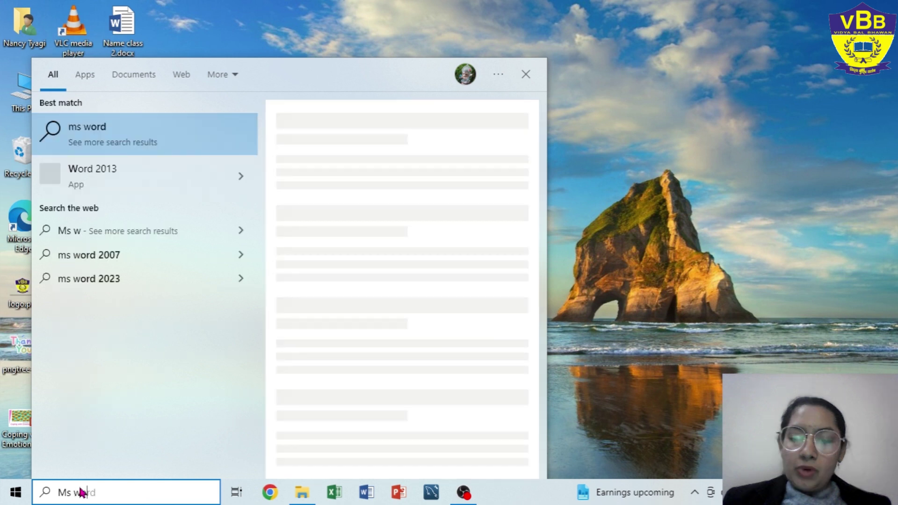
pyautogui.write('ord')
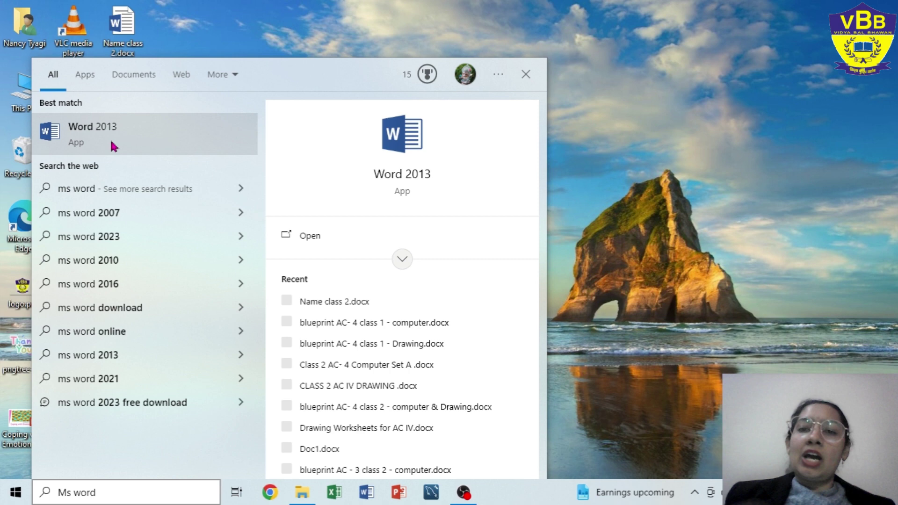
pyautogui.click(114, 146)
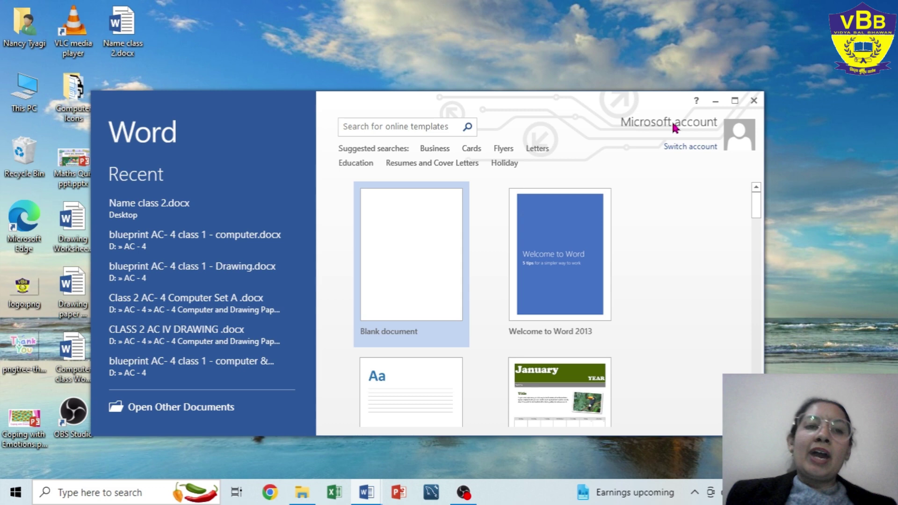
pyautogui.doubleClick(673, 127)
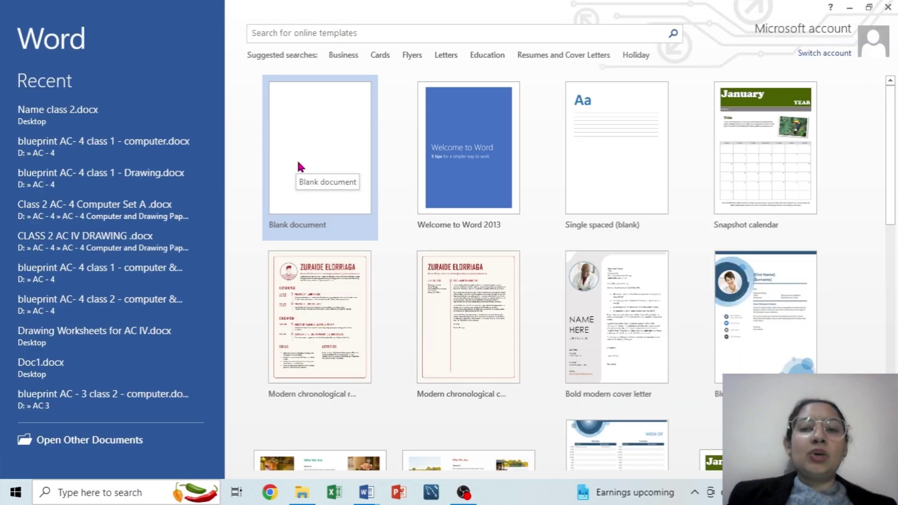
pyautogui.click(298, 164)
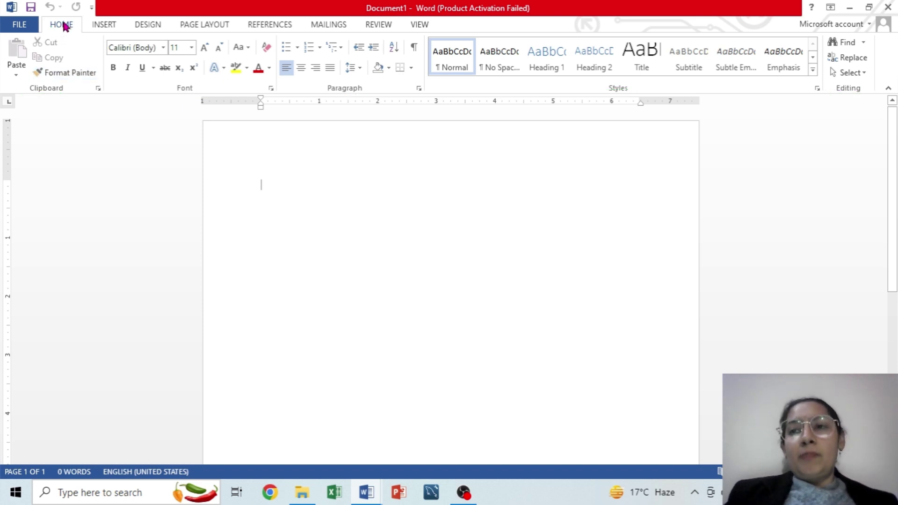
# Show the Insert commands and examine the Pages, Tables, Illustrations and Apps groups.
pyautogui.click(99, 26)
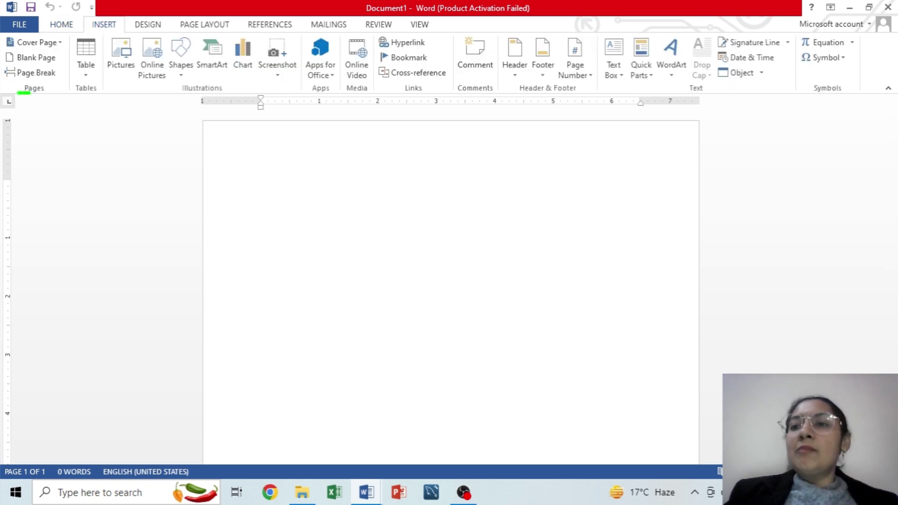
pyautogui.moveTo(45, 93); pyautogui.dragTo(50, 94)
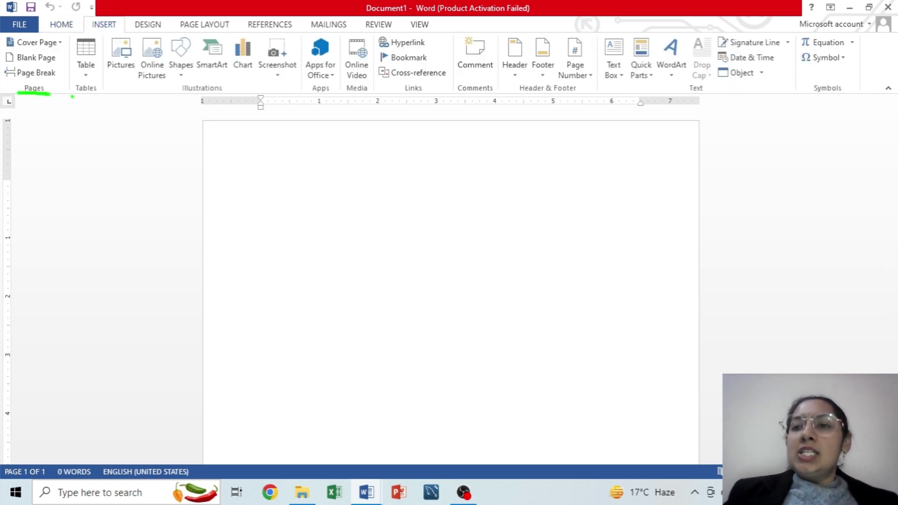
pyautogui.moveTo(69, 95); pyautogui.dragTo(103, 95)
pyautogui.moveTo(171, 93); pyautogui.dragTo(220, 93)
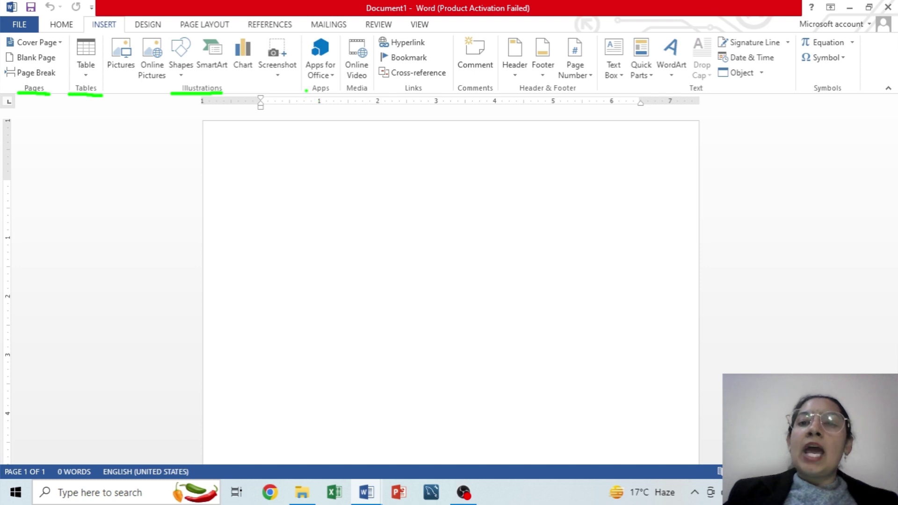
pyautogui.moveTo(306, 91); pyautogui.dragTo(336, 93)
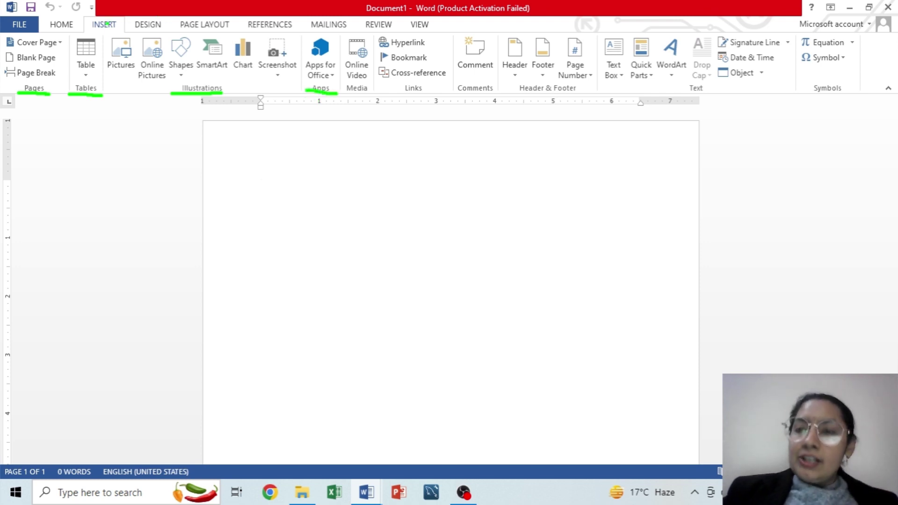
pyautogui.press('Escape')
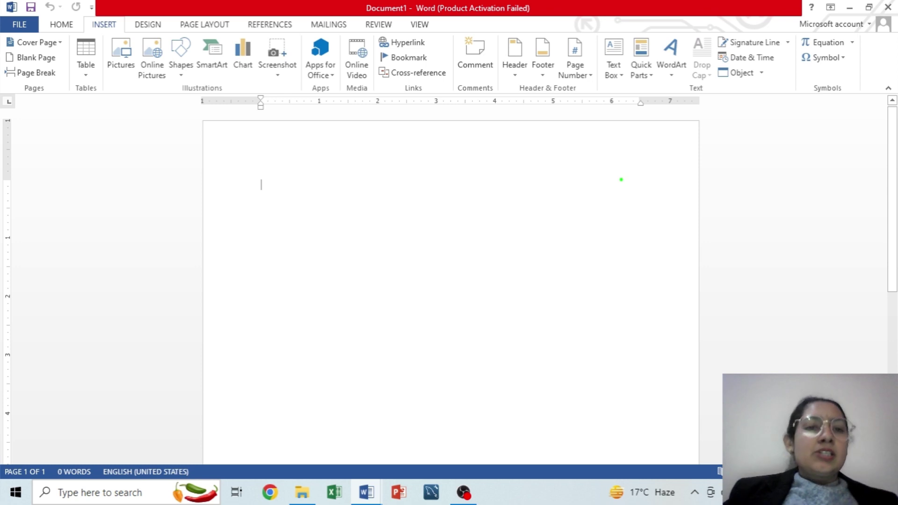
# Examine the horizontal and vertical rulers, the vertical scroll bar and the text cursor around the blank page.
pyautogui.moveTo(621, 180); pyautogui.dragTo(733, 176)
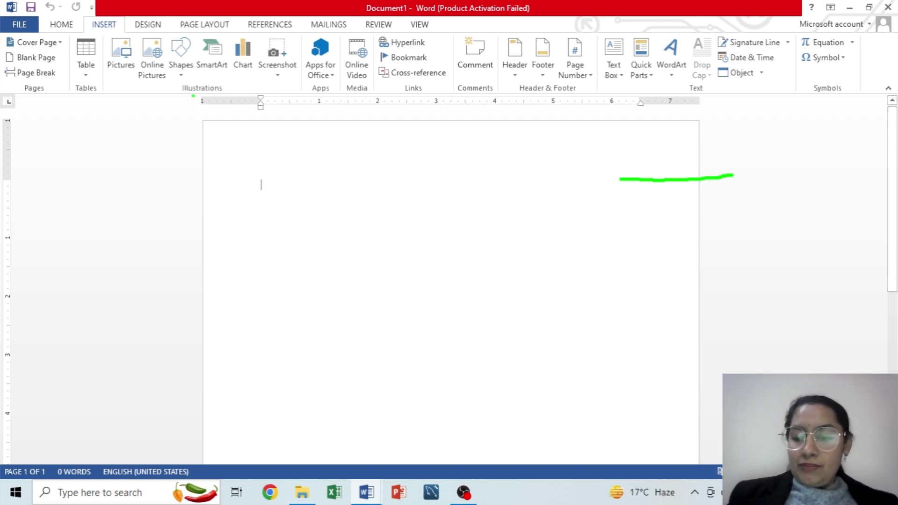
pyautogui.moveTo(193, 96)
pyautogui.mouseDown()
pyautogui.moveTo(204, 111)
pyautogui.moveTo(744, 111)
pyautogui.moveTo(700, 113)
pyautogui.mouseUp()
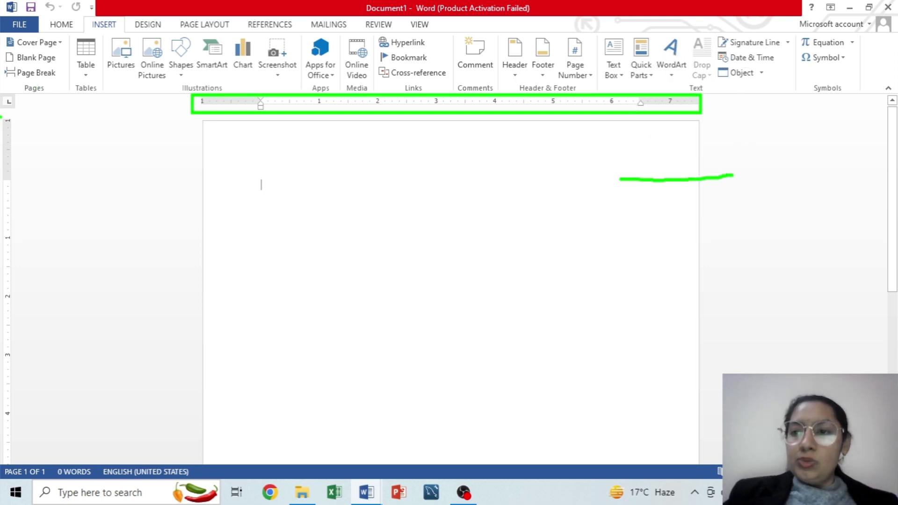
pyautogui.moveTo(1, 117)
pyautogui.mouseDown()
pyautogui.moveTo(41, 228)
pyautogui.moveTo(18, 379)
pyautogui.moveTo(19, 462)
pyautogui.mouseUp()
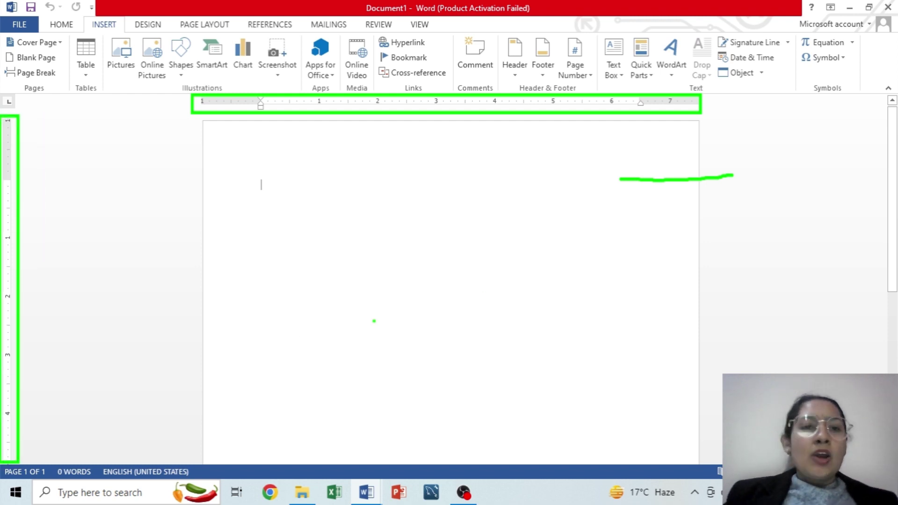
pyautogui.moveTo(695, 110)
pyautogui.mouseDown()
pyautogui.moveTo(728, 111)
pyautogui.moveTo(742, 126)
pyautogui.moveTo(754, 113)
pyautogui.moveTo(754, 131)
pyautogui.mouseUp()
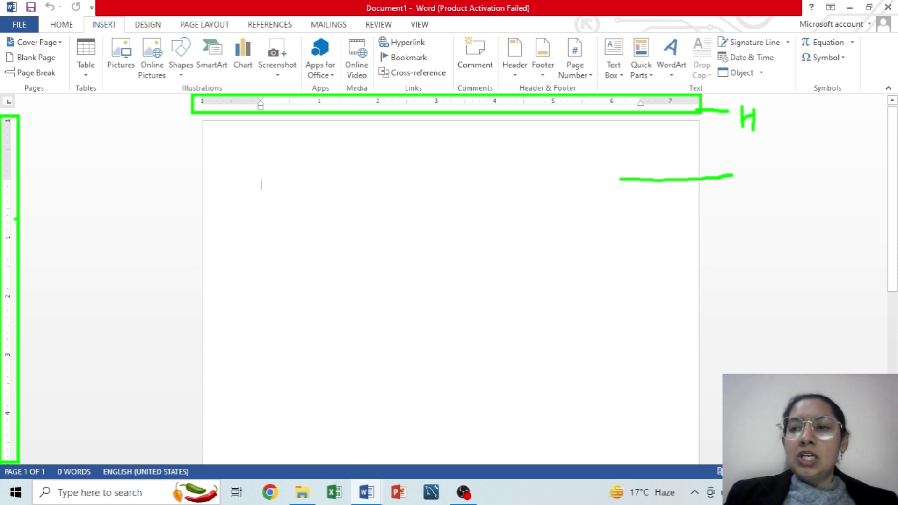
pyautogui.moveTo(15, 219)
pyautogui.mouseDown()
pyautogui.moveTo(47, 202)
pyautogui.moveTo(57, 215)
pyautogui.moveTo(71, 193)
pyautogui.mouseUp()
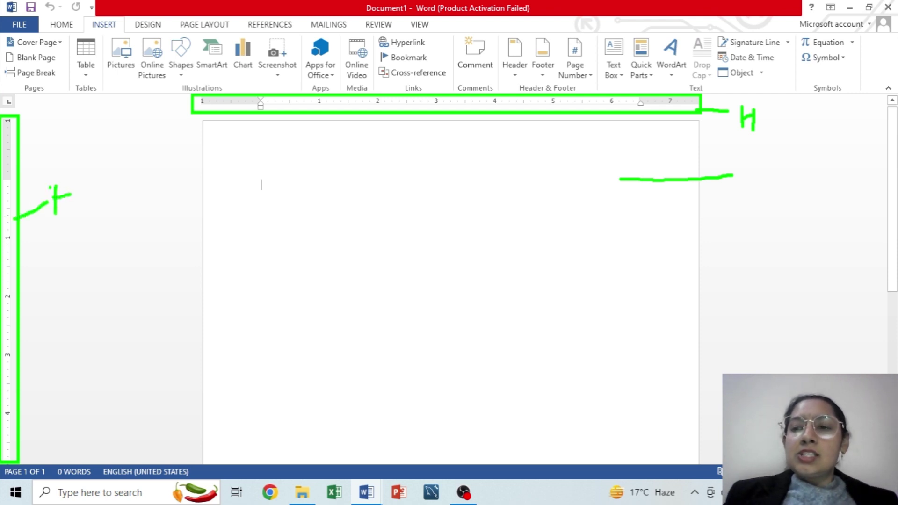
pyautogui.hotkey('ctrl', 'z')
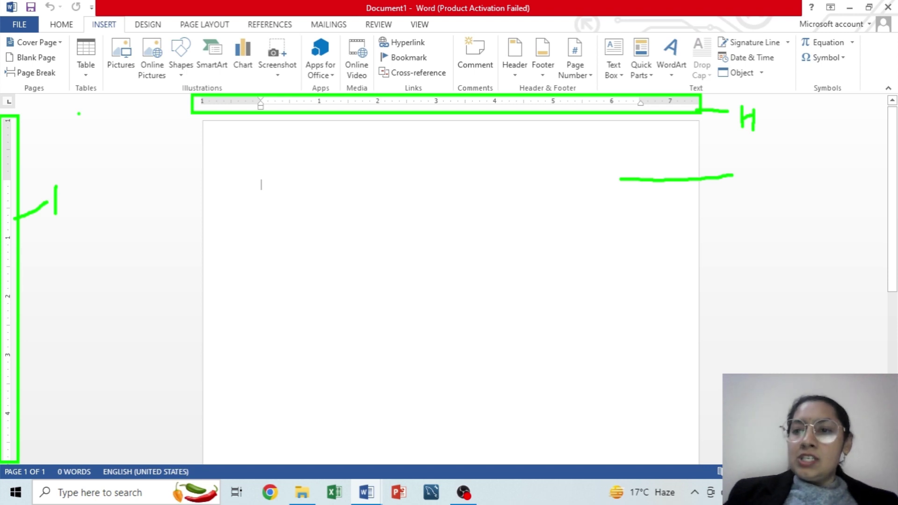
pyautogui.moveTo(45, 189); pyautogui.dragTo(55, 213)
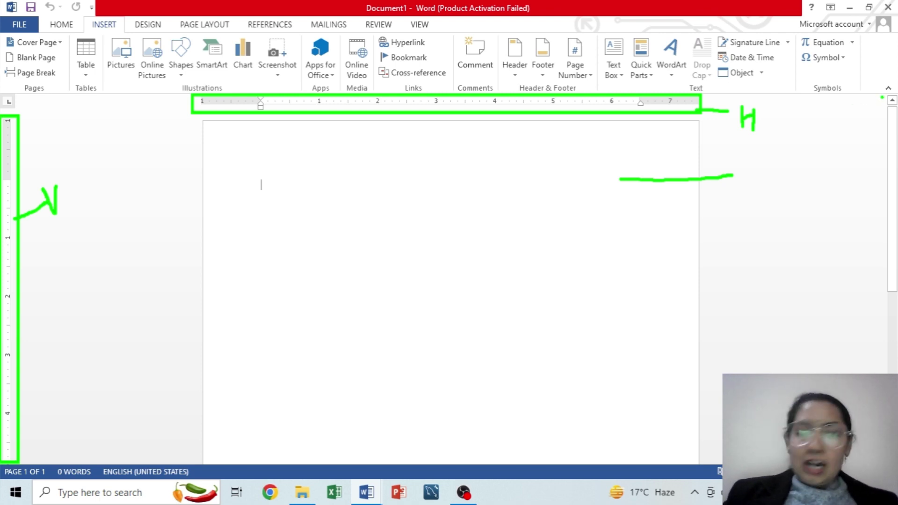
pyautogui.moveTo(881, 97)
pyautogui.mouseDown()
pyautogui.moveTo(894, 112)
pyautogui.moveTo(895, 402)
pyautogui.mouseUp()
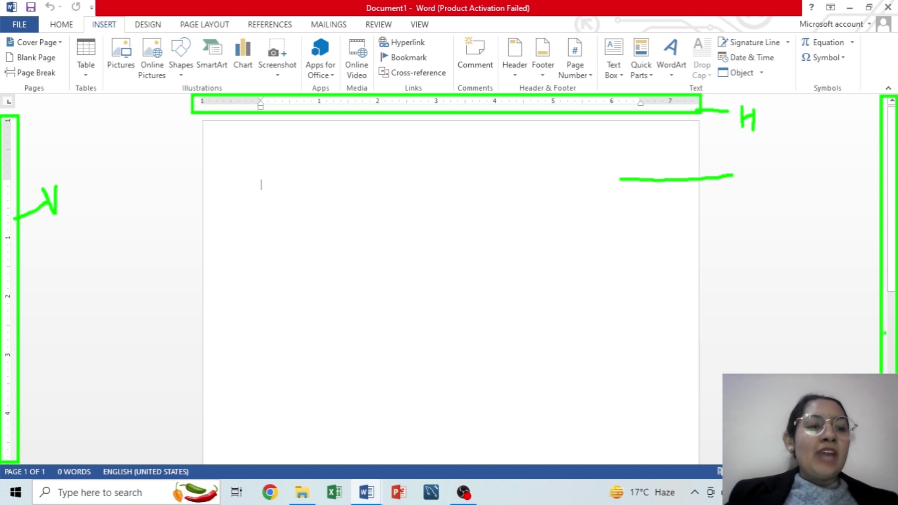
pyautogui.moveTo(887, 333); pyautogui.dragTo(852, 333)
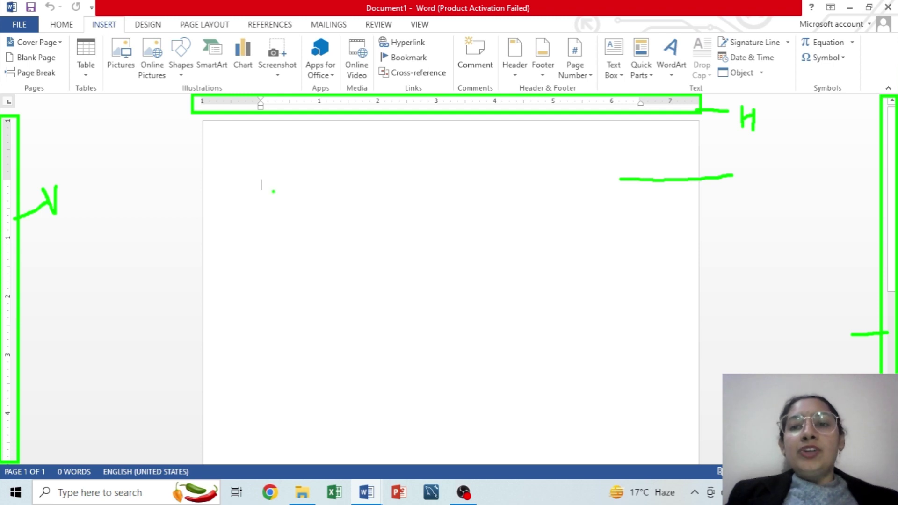
pyautogui.moveTo(274, 191)
pyautogui.mouseDown()
pyautogui.moveTo(258, 170)
pyautogui.moveTo(248, 187)
pyautogui.moveTo(272, 192)
pyautogui.mouseUp()
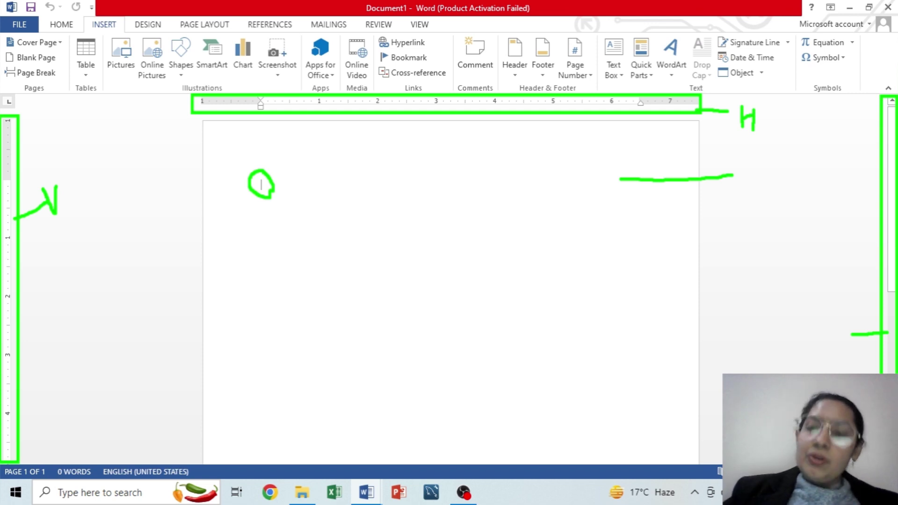
pyautogui.press('Escape')
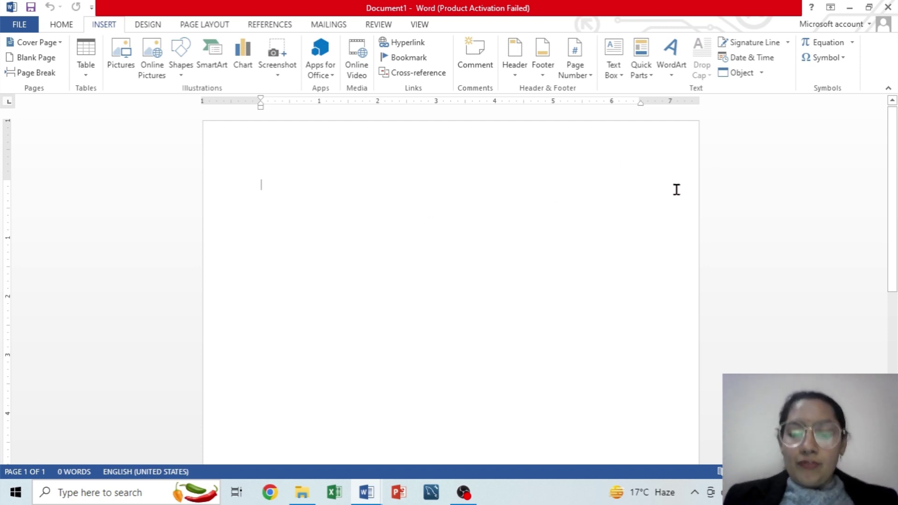
# Enter the label "Name" on the first line of the blank document.
pyautogui.write('Name ')
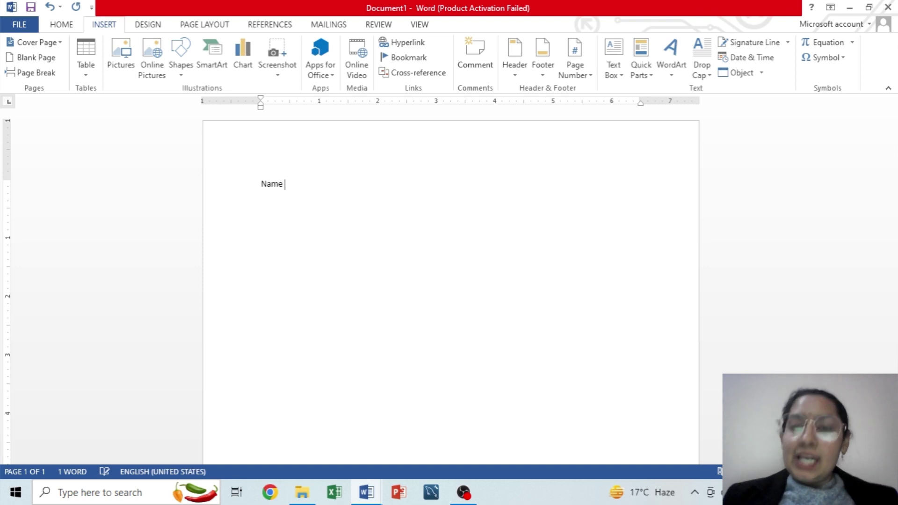
pyautogui.write('-')
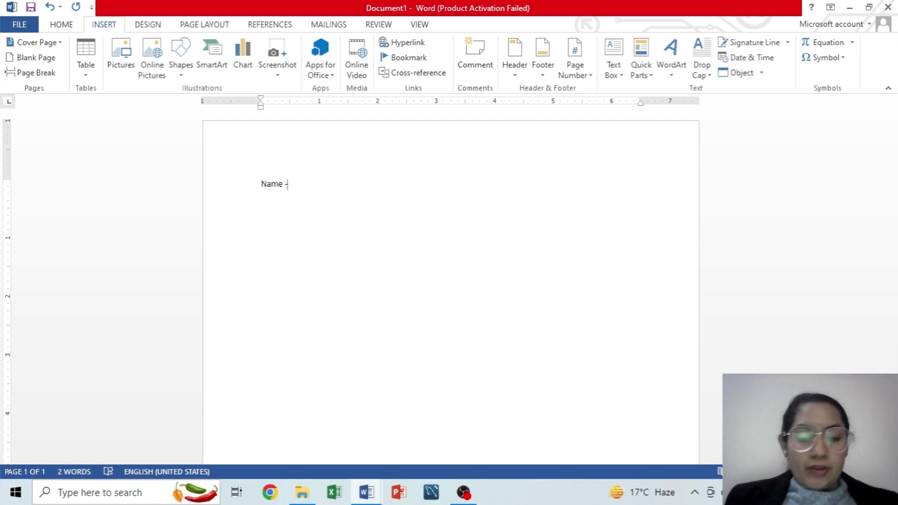
pyautogui.press('BackSpace')
pyautogui.press('BackSpace')
pyautogui.press('BackSpace')
pyautogui.press('BackSpace')
pyautogui.press('BackSpace')
pyautogui.press('BackSpace')
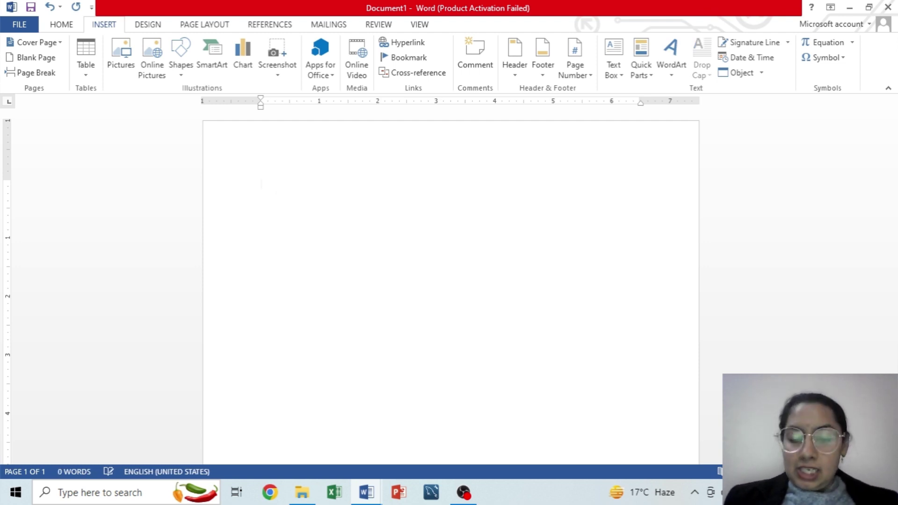
pyautogui.write('Name')
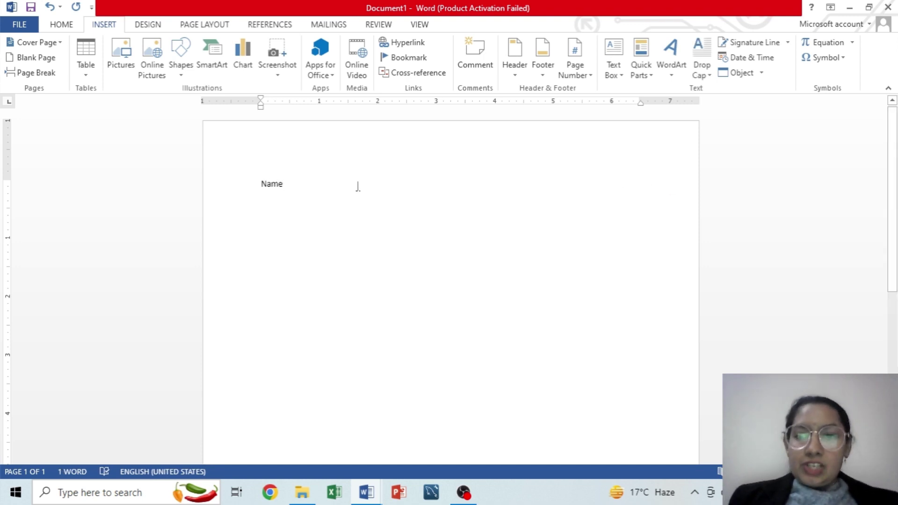
# Copy the word "Name" and paste it five times after the original.
pyautogui.moveTo(261, 184); pyautogui.dragTo(289, 184)
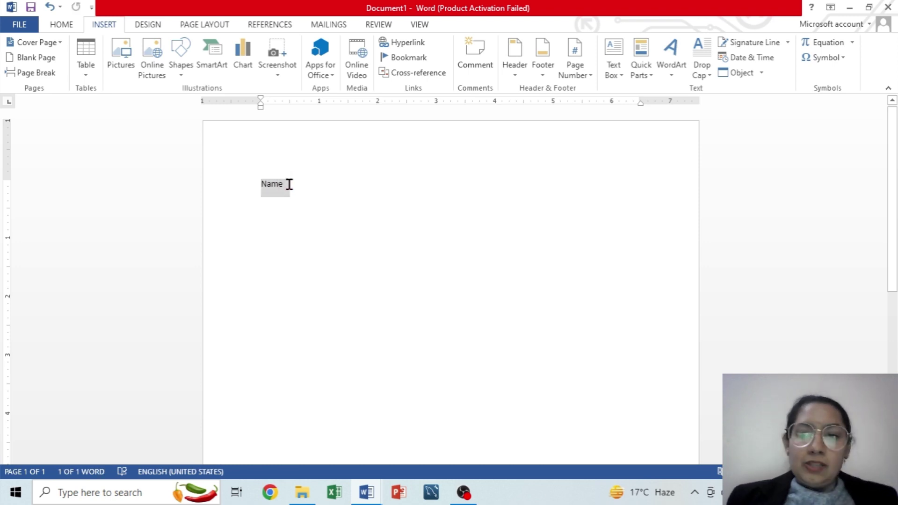
pyautogui.hotkey('ctrl', 'c')
pyautogui.click(289, 184)
pyautogui.hotkey('ctrl', 'v')
pyautogui.hotkey('ctrl', 'v')
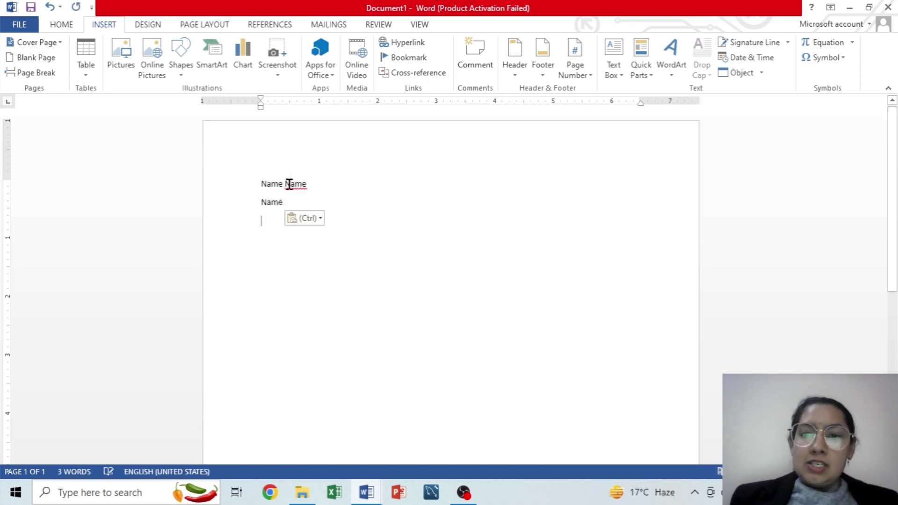
pyautogui.hotkey('ctrl', 'v')
pyautogui.hotkey('ctrl', 'v')
pyautogui.hotkey('ctrl', 'v')
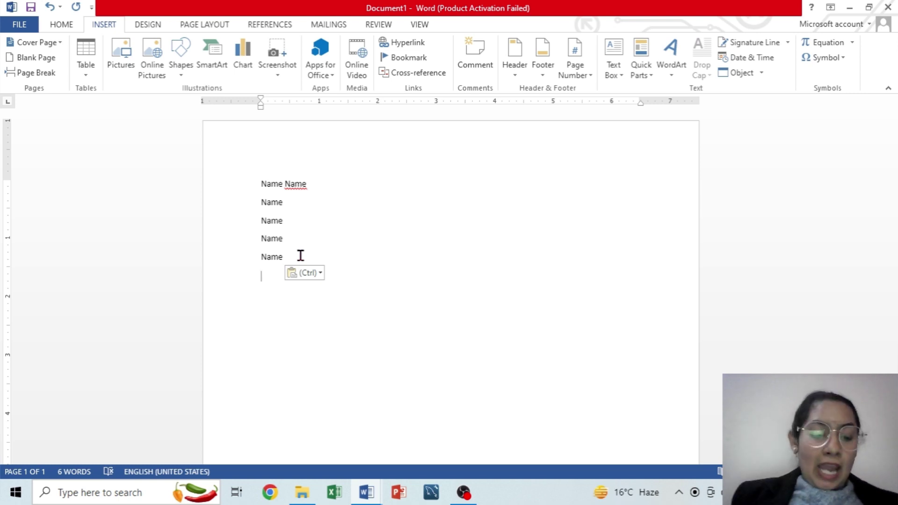
# Undo the pasted lines and erase the remaining duplicate of "Name" on the first line.
pyautogui.hotkey('ctrl', 'z')
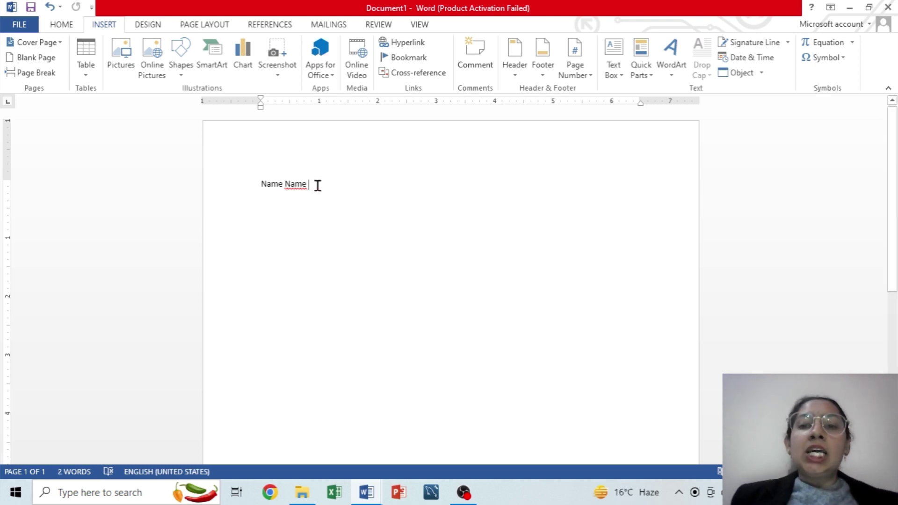
pyautogui.press('BackSpace')
pyautogui.press('BackSpace')
pyautogui.press('BackSpace')
pyautogui.press('BackSpace')
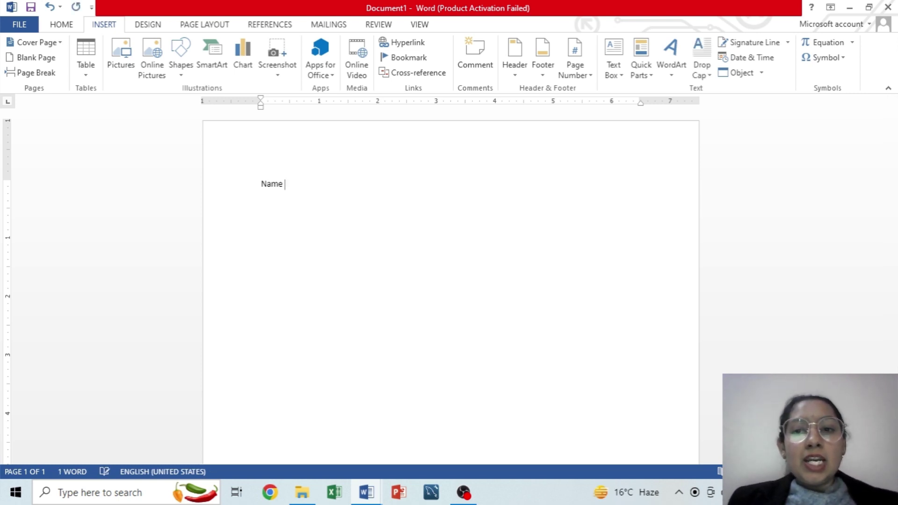
# Complete the first line by adding a dash and the person's full name after "Name".
pyautogui.write('- N')
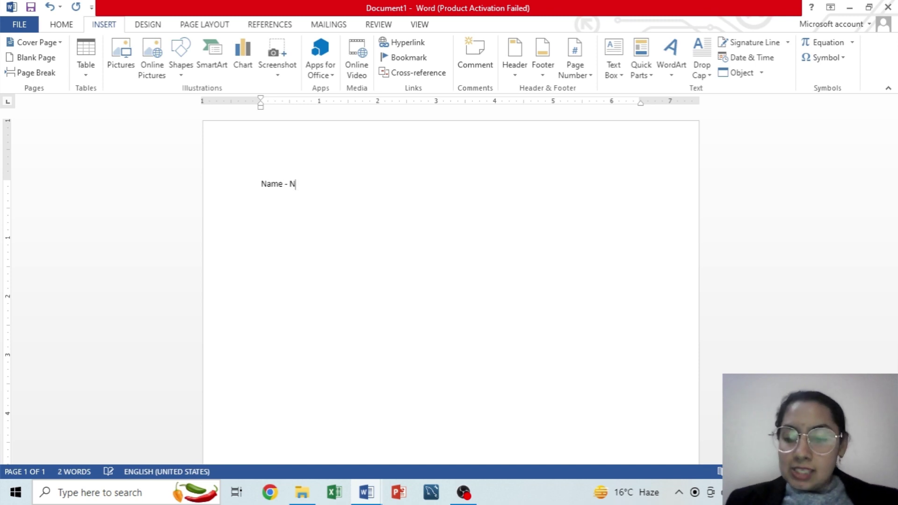
pyautogui.write('anacy')
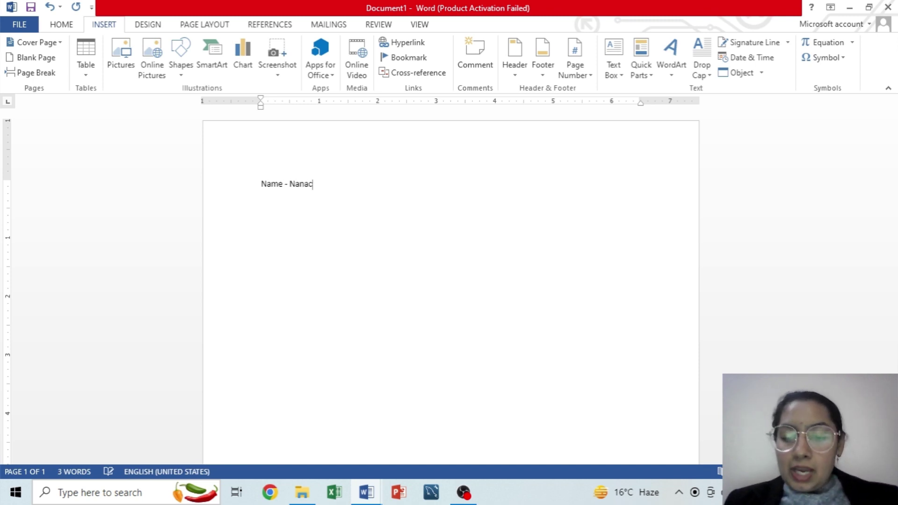
pyautogui.press('BackSpace')
pyautogui.press('BackSpace')
pyautogui.press('BackSpace')
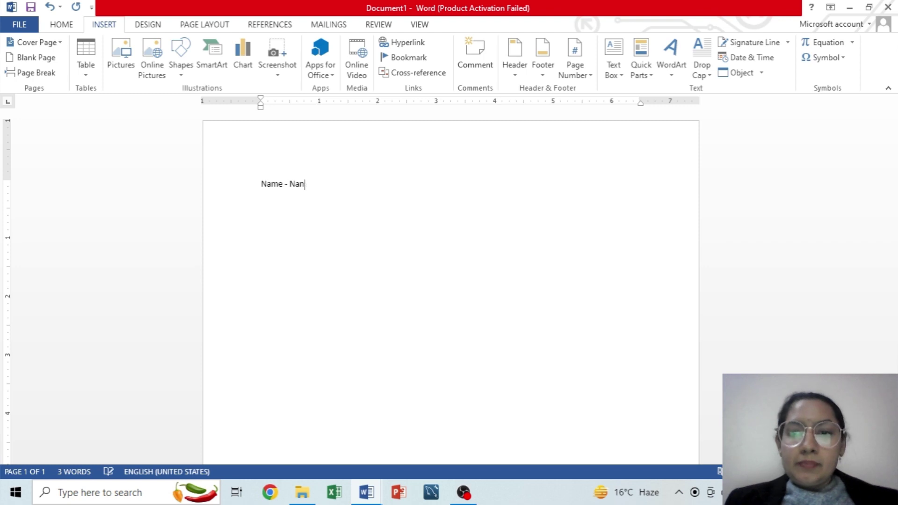
pyautogui.write('cy T')
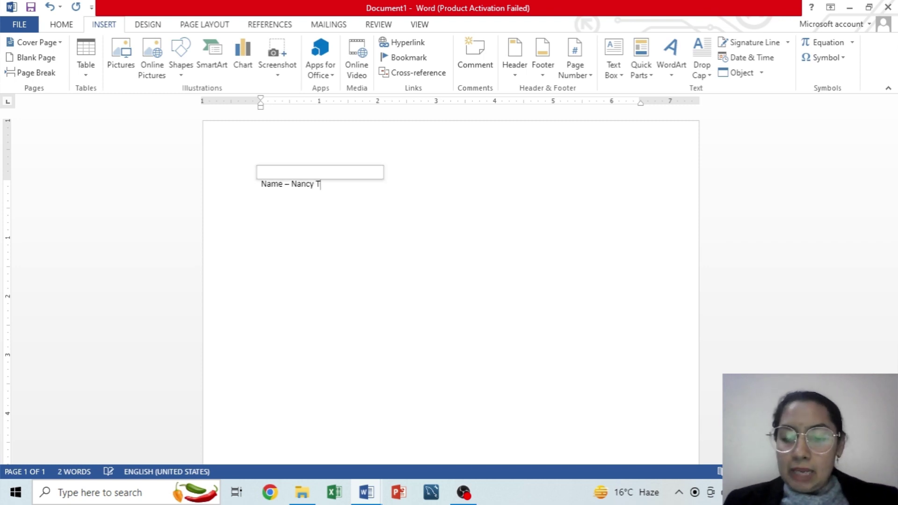
pyautogui.write('yagi')
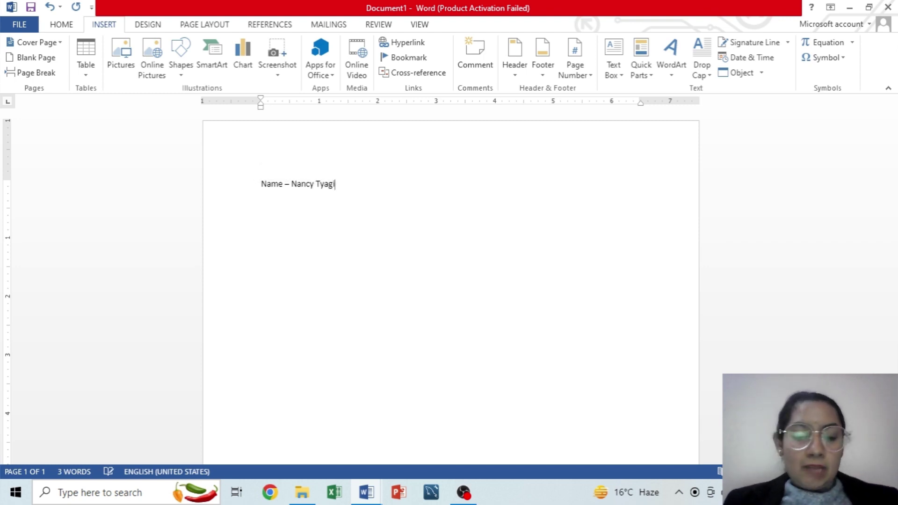
# Add a second line reading "I am Computer teacher." below the name line.
pyautogui.press('Return')
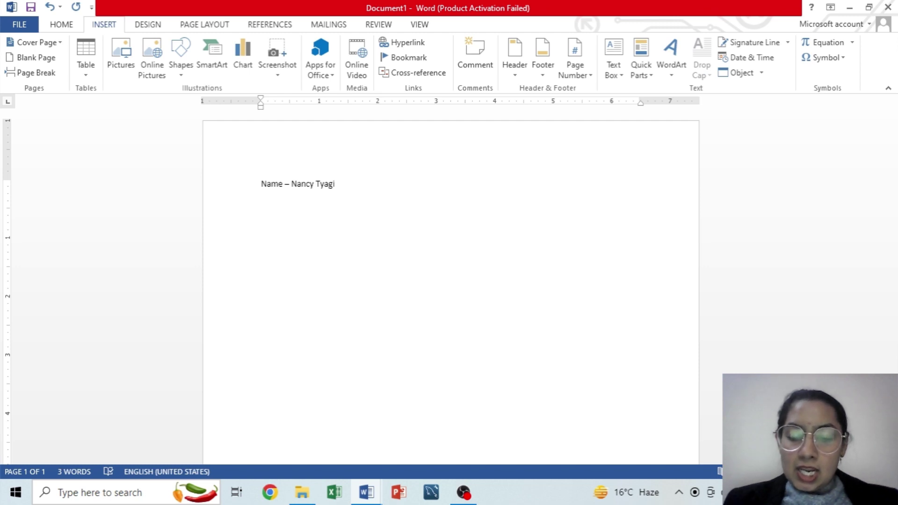
pyautogui.write('M')
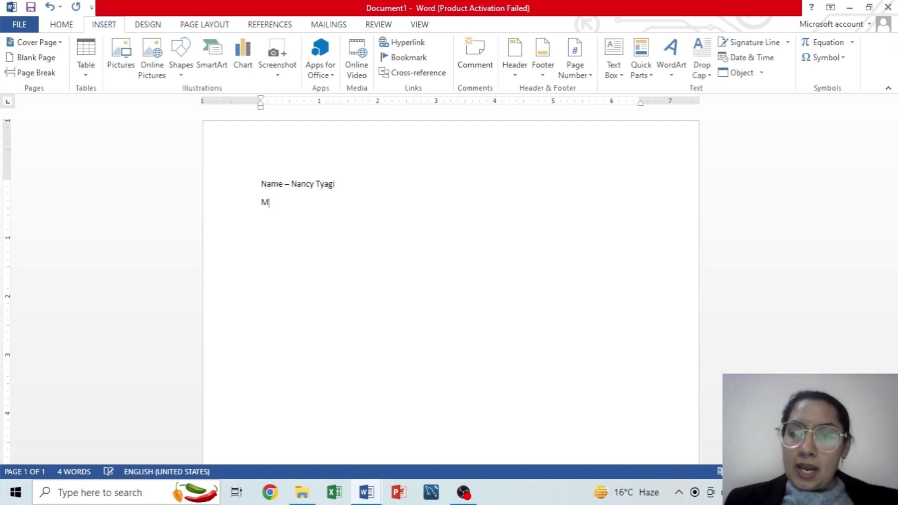
pyautogui.press('BackSpace')
pyautogui.write('I a')
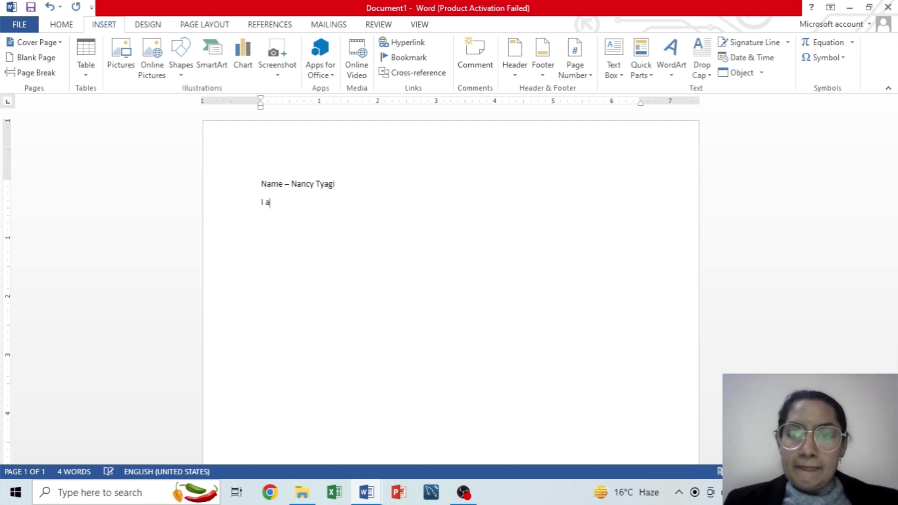
pyautogui.write('m Co')
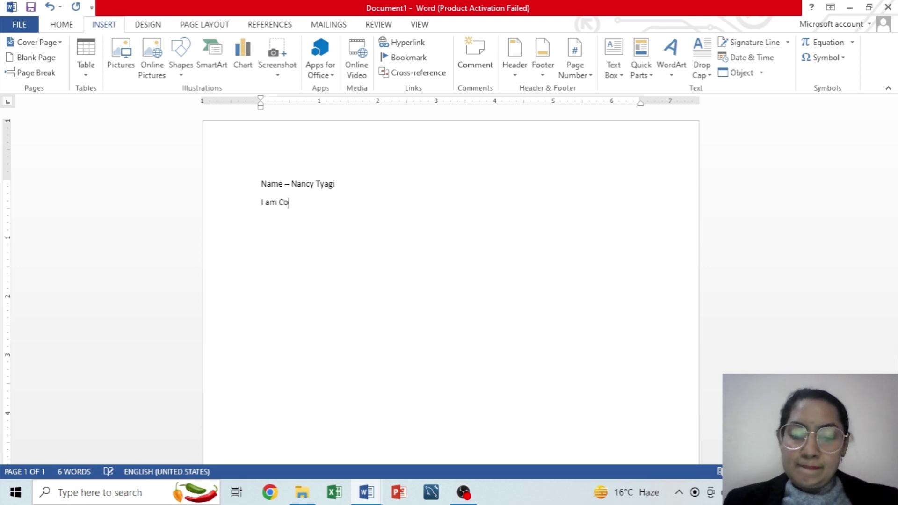
pyautogui.write('mputer ')
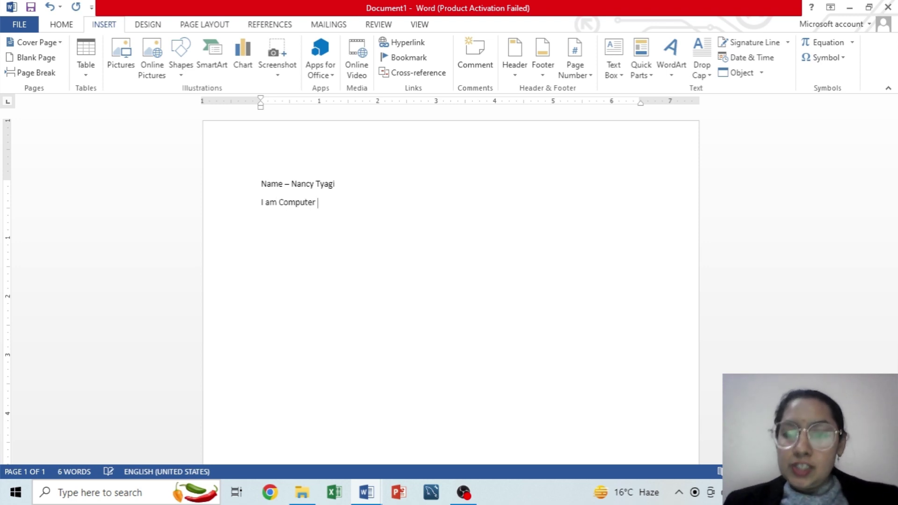
pyautogui.write('teacher')
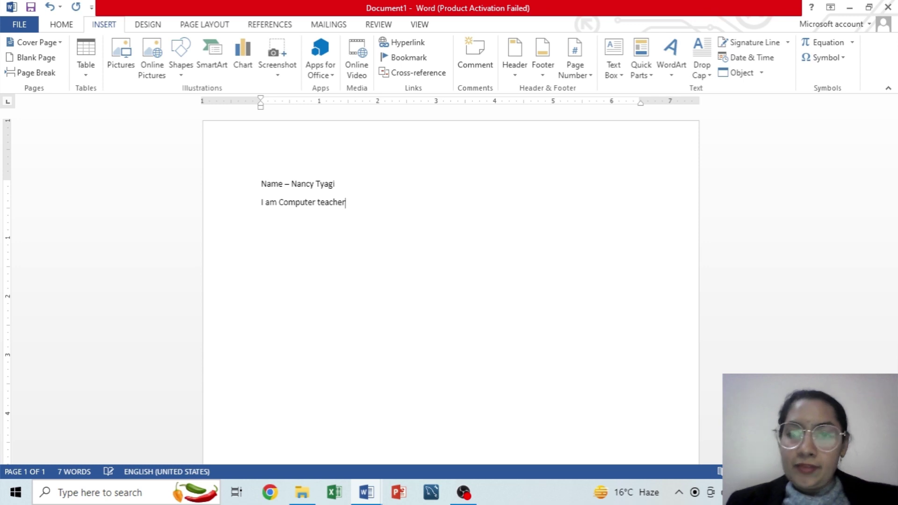
pyautogui.write('.')
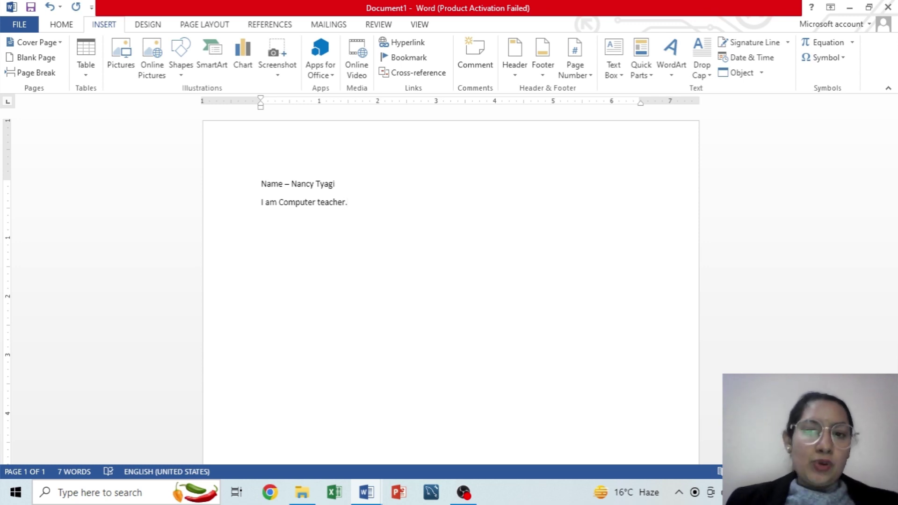
# Start a third line with the text "I teach class 2".
pyautogui.press('Return')
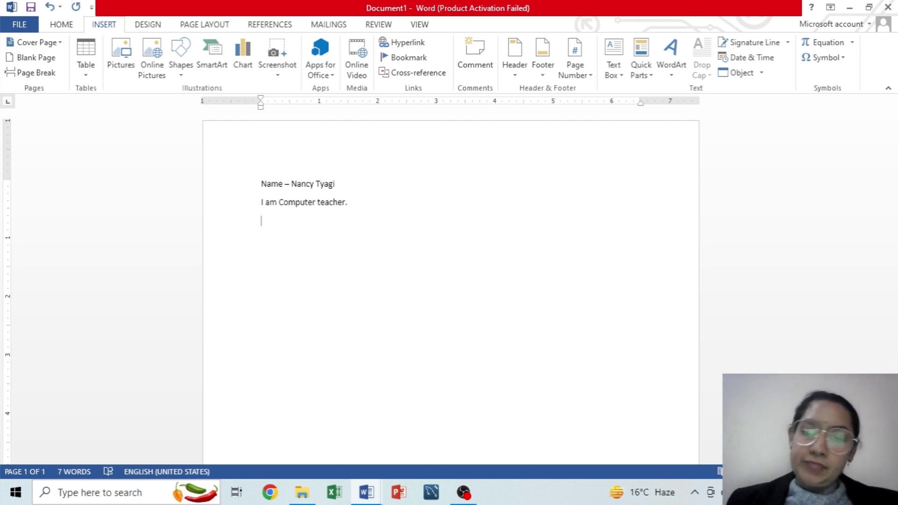
pyautogui.write('I')
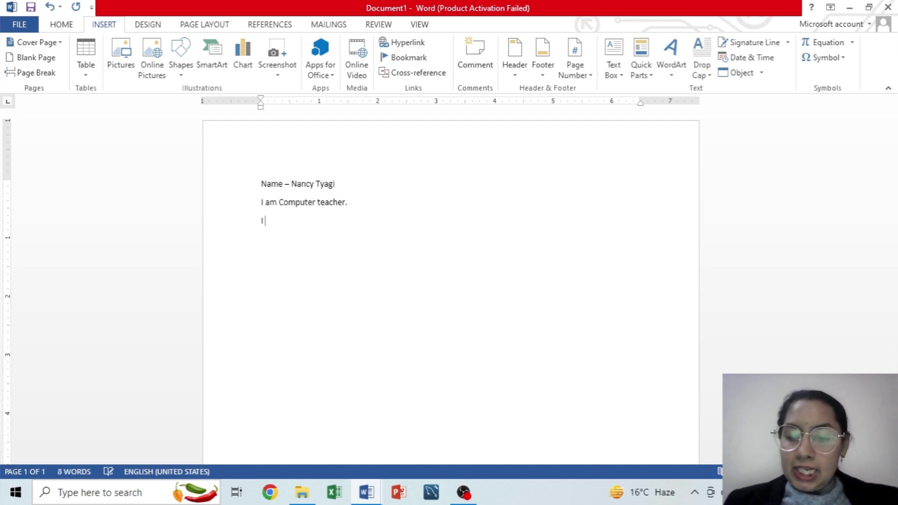
pyautogui.write(' teach')
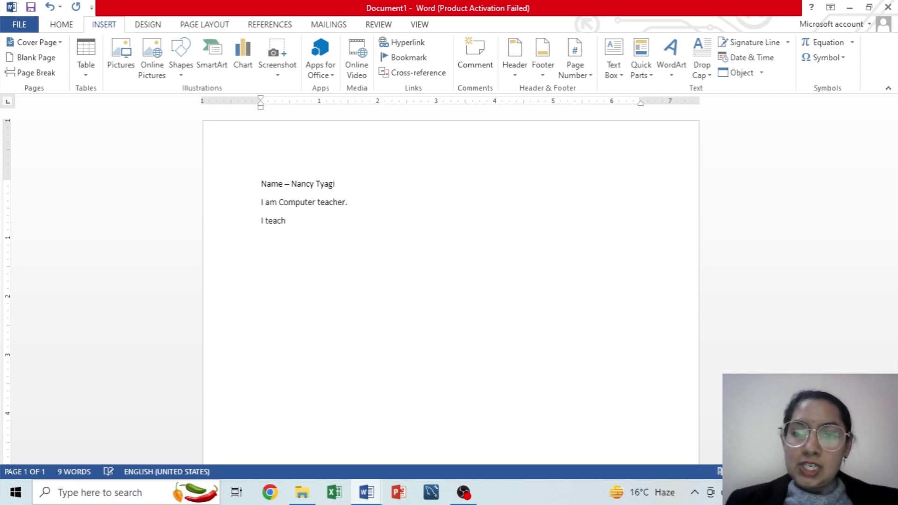
pyautogui.write(' cl')
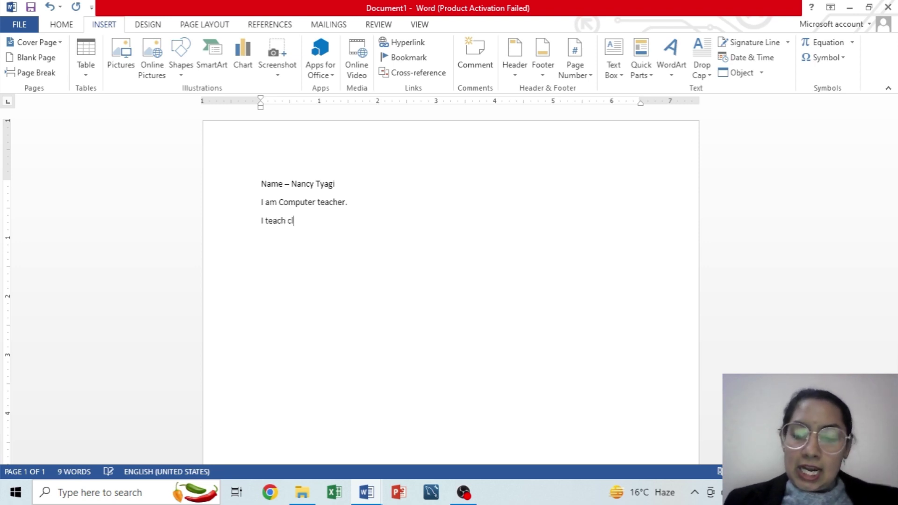
pyautogui.write('ass 2')
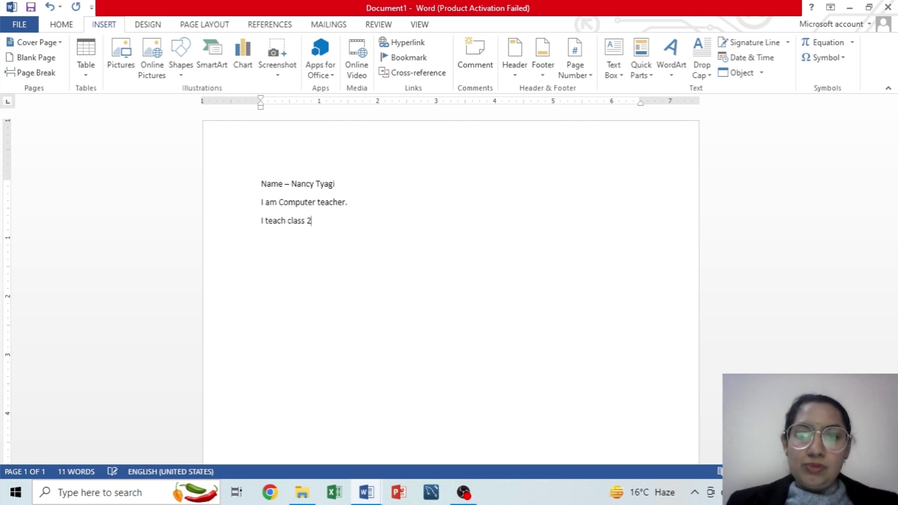
# Insert the word "in" before "class" in the third line.
pyautogui.click(290, 218)
pyautogui.doubleClick(289, 217)
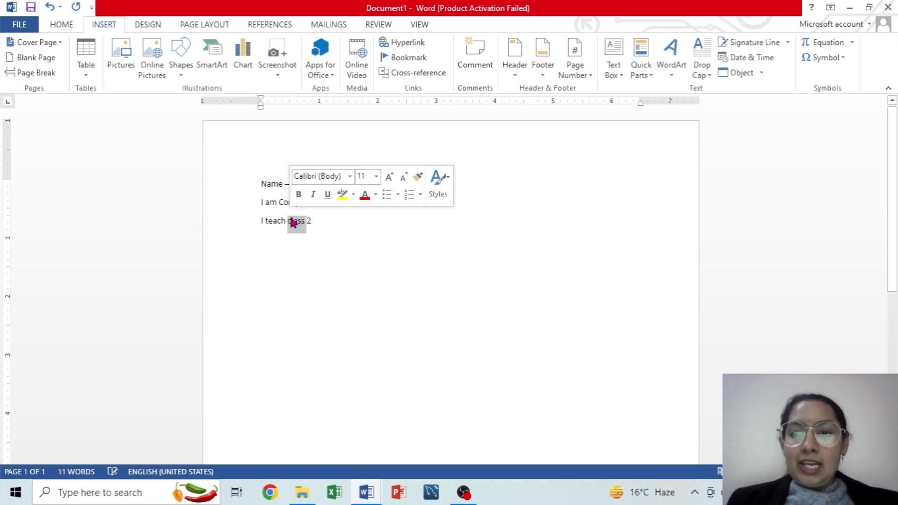
pyautogui.click(291, 219)
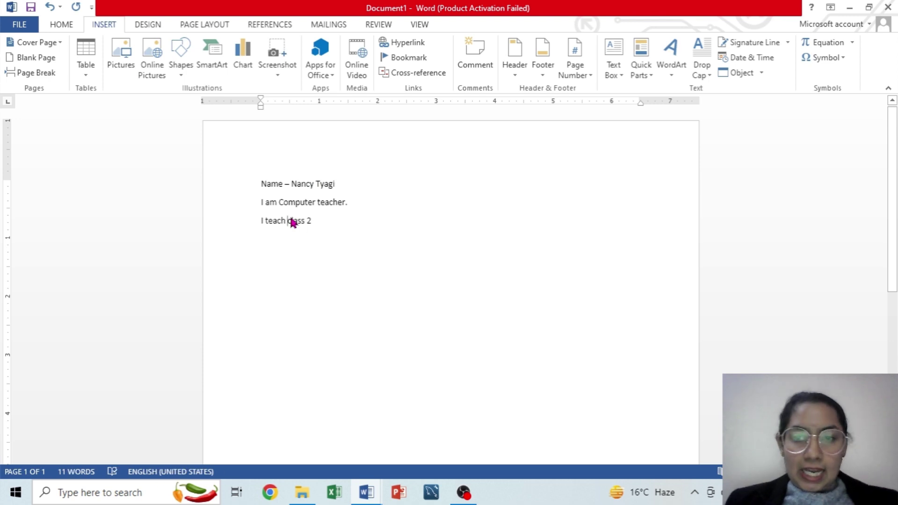
pyautogui.write('in')
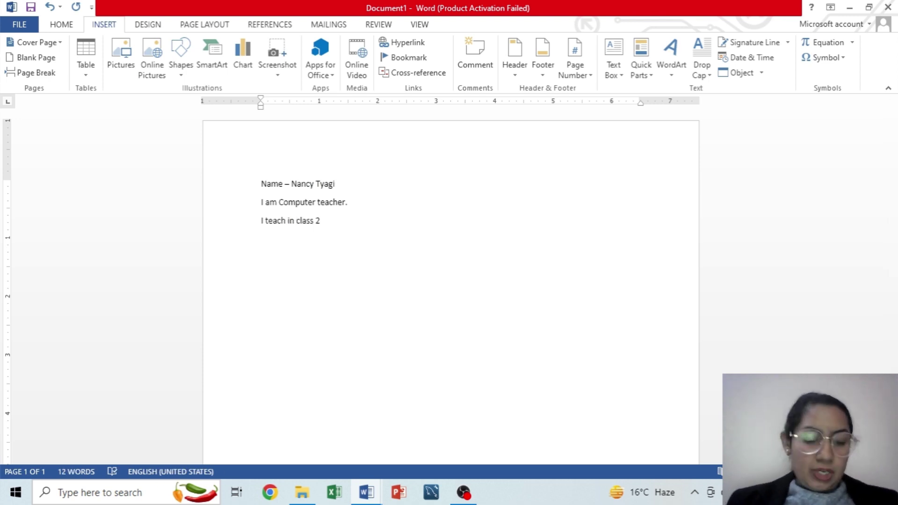
# End the third line with a period right after "2", leaving no empty line below it.
pyautogui.press('Right')
pyautogui.press('Right')
pyautogui.press('Right')
pyautogui.press('Right')
pyautogui.press('Right')
pyautogui.press('Right')
pyautogui.press('Return')
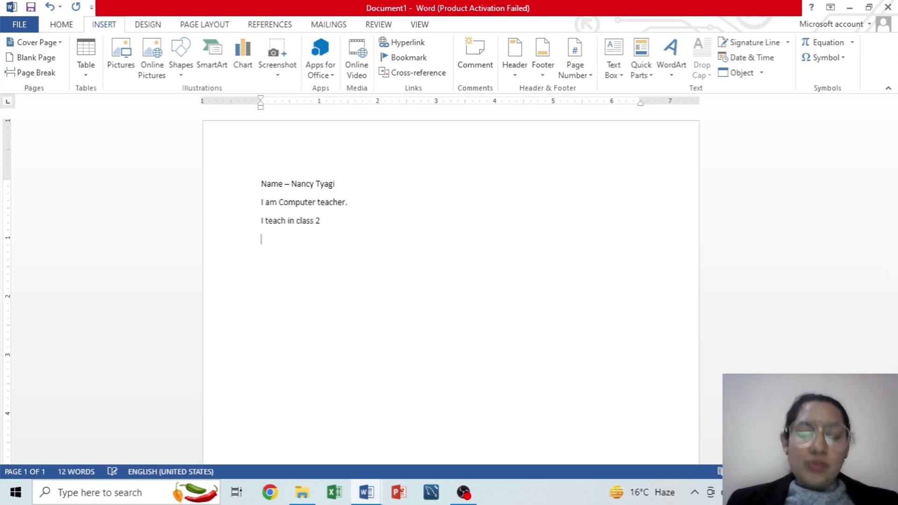
pyautogui.press('BackSpace')
pyautogui.write('.')
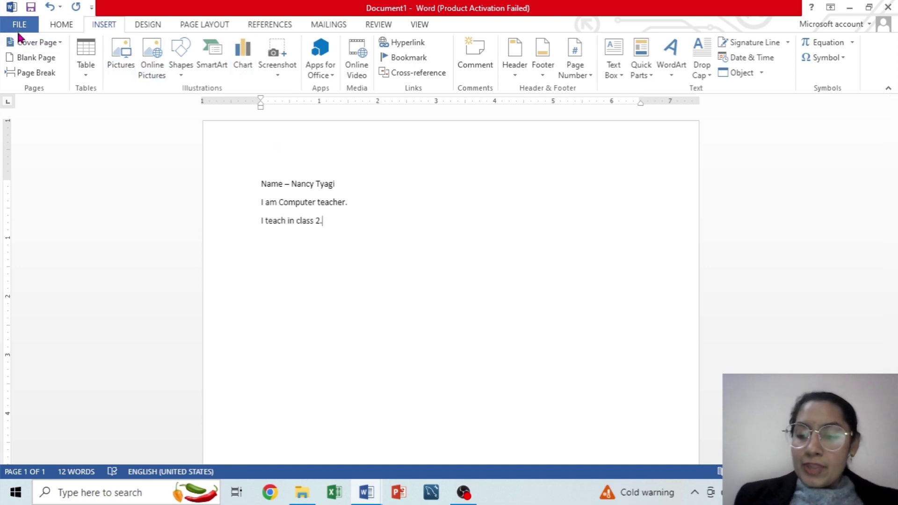
# Start saving the document to the computer and bring up the Save As dialog for the Documents folder.
pyautogui.moveTo(5, 32); pyautogui.dragTo(34, 28)
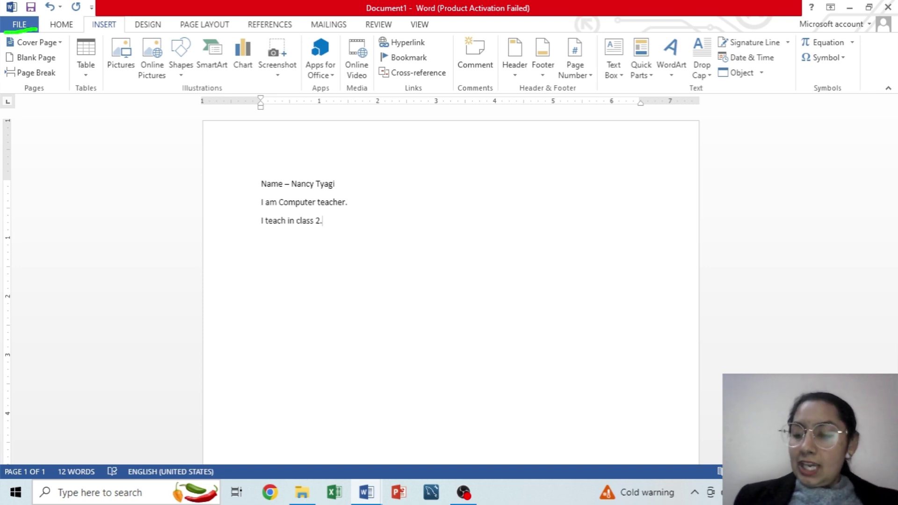
pyautogui.click(27, 30)
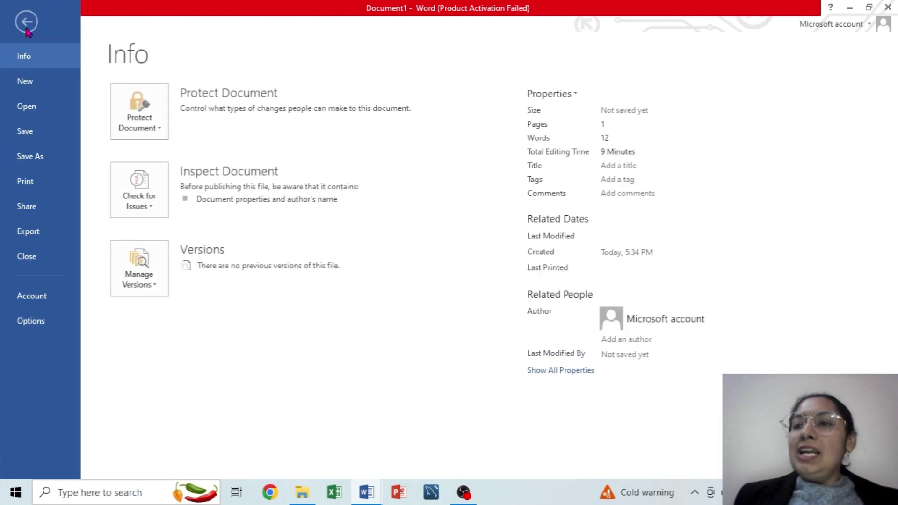
pyautogui.click(35, 131)
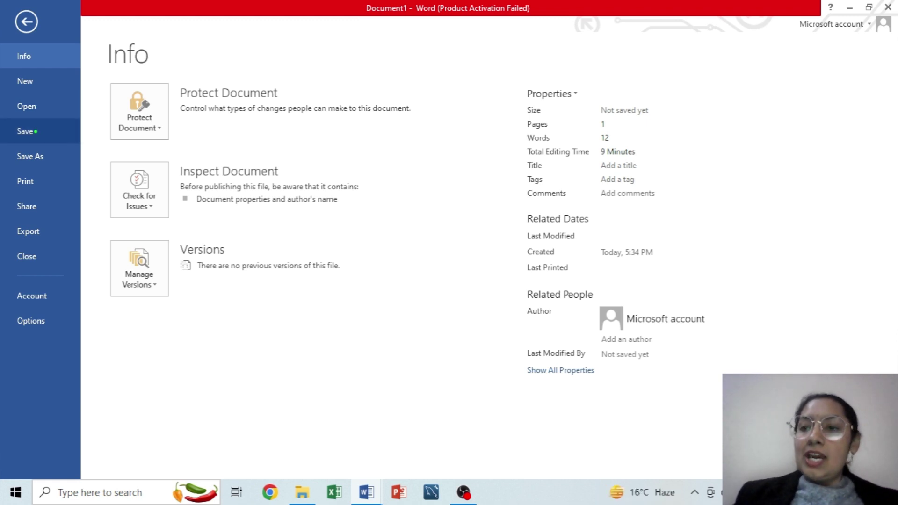
pyautogui.moveTo(36, 131)
pyautogui.mouseDown()
pyautogui.moveTo(20, 144)
pyautogui.moveTo(6, 133)
pyautogui.moveTo(27, 123)
pyautogui.moveTo(34, 135)
pyautogui.mouseUp()
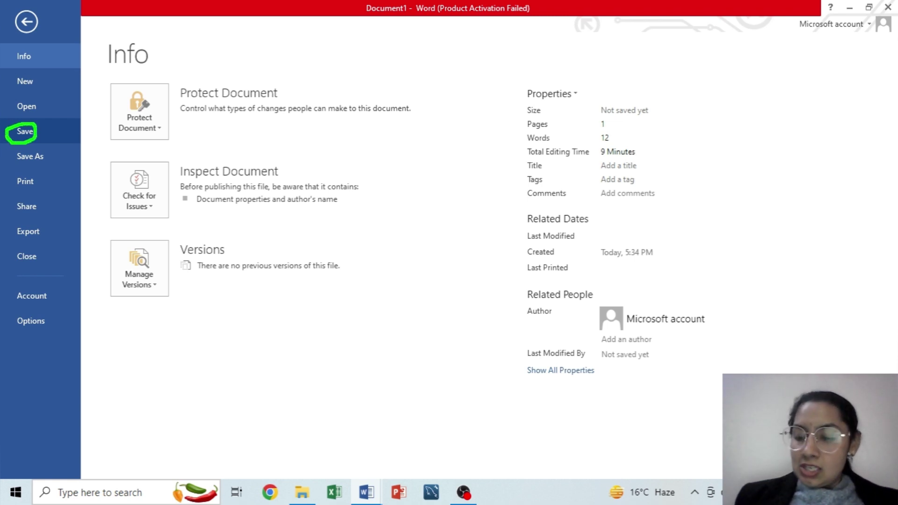
pyautogui.click(37, 134)
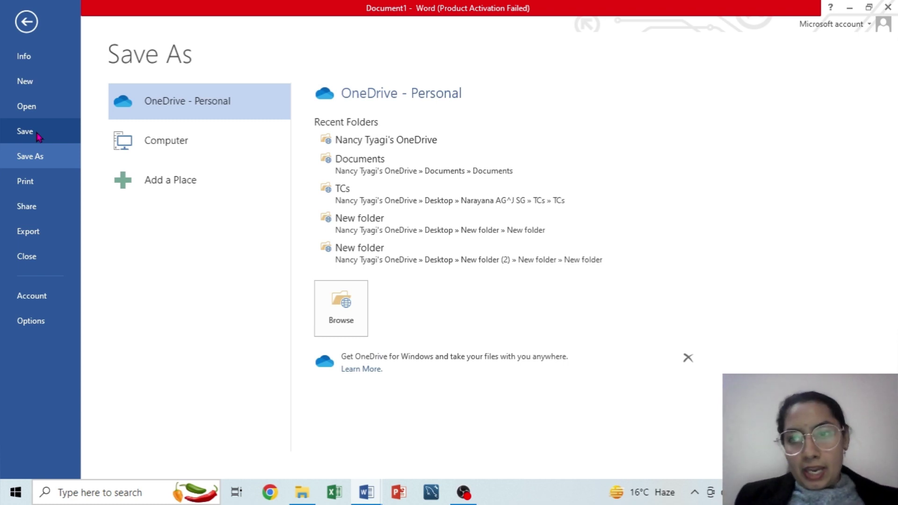
pyautogui.click(142, 143)
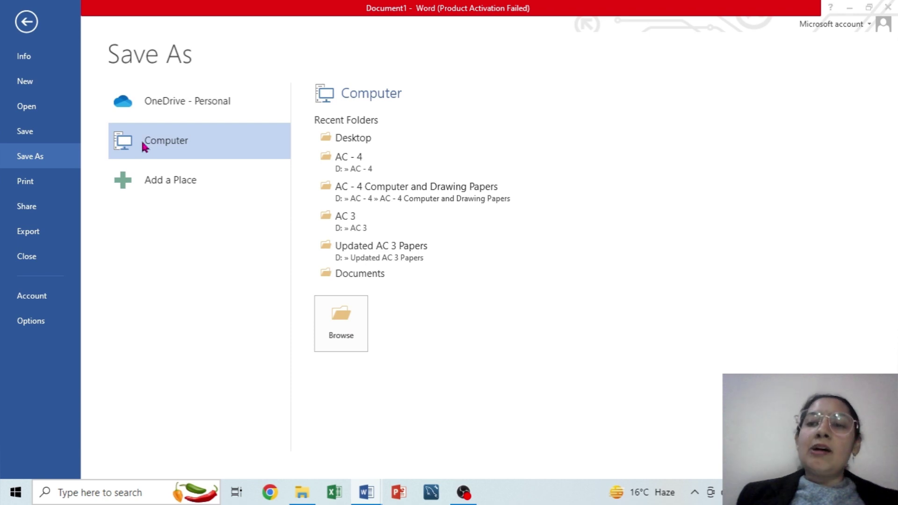
pyautogui.click(141, 139)
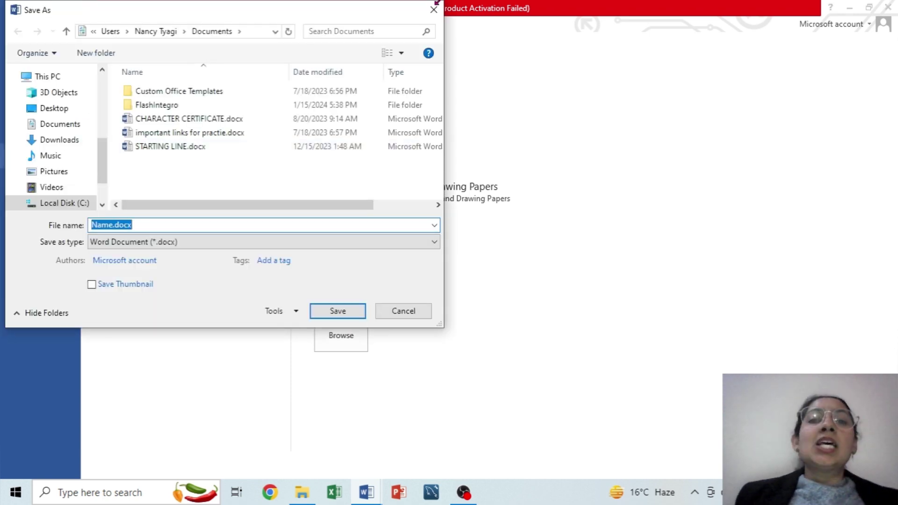
pyautogui.click(440, 10)
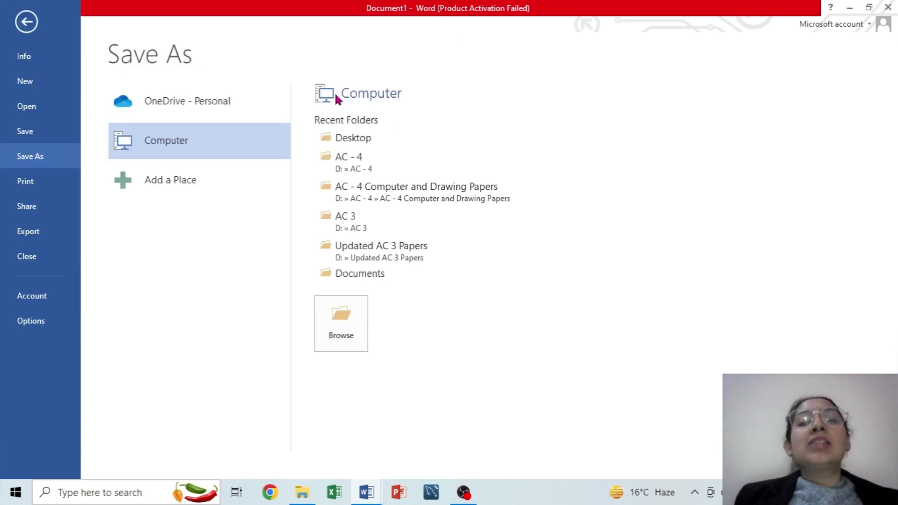
pyautogui.click(232, 152)
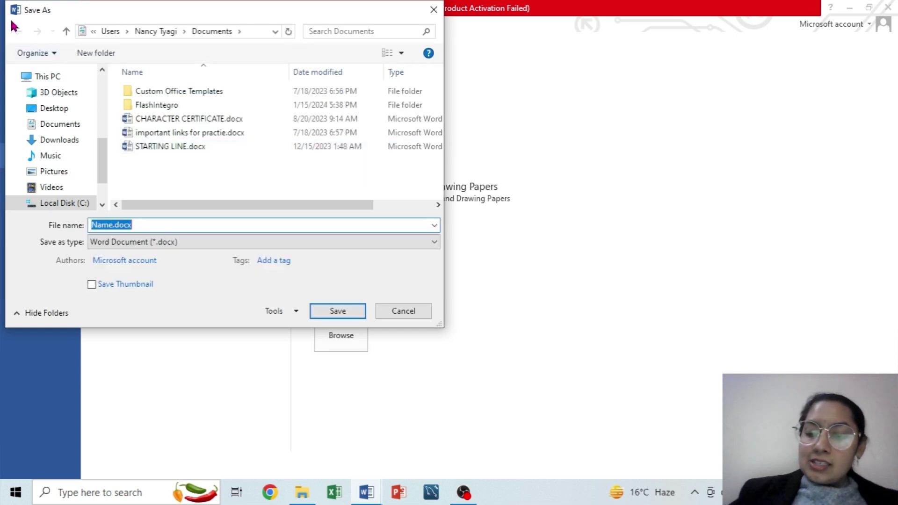
# Move the Save As dialog away from the corner of the window.
pyautogui.moveTo(10, 20)
pyautogui.mouseDown()
pyautogui.moveTo(49, 15)
pyautogui.moveTo(45, 2)
pyautogui.moveTo(3, 5)
pyautogui.moveTo(9, 19)
pyautogui.mouseUp()
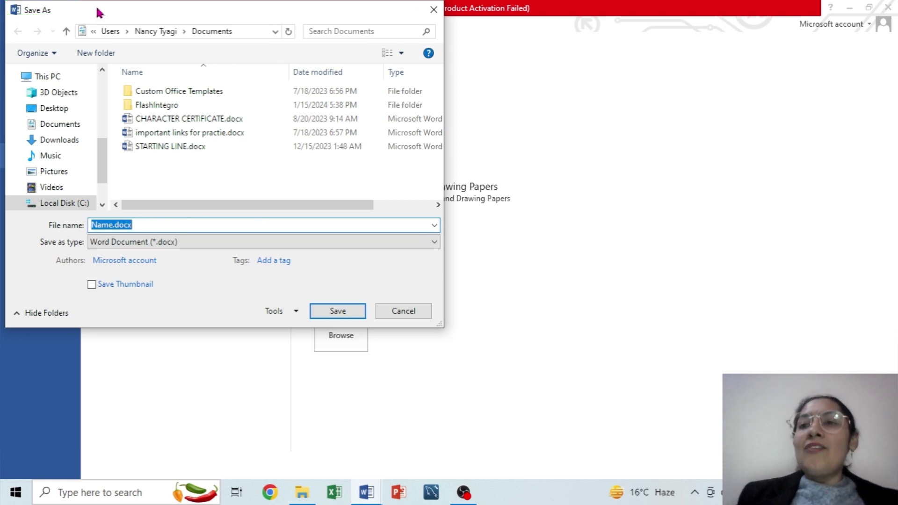
pyautogui.moveTo(98, 10); pyautogui.dragTo(193, 54)
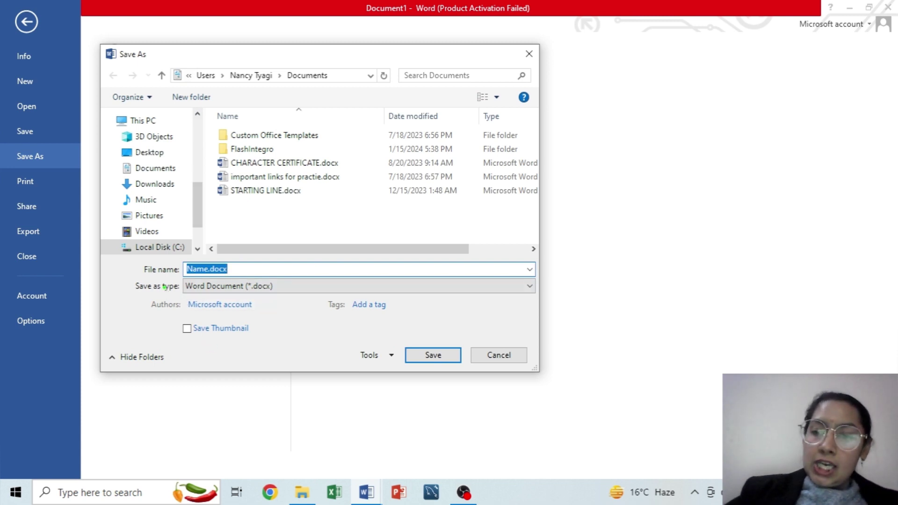
pyautogui.moveTo(138, 278); pyautogui.dragTo(184, 276)
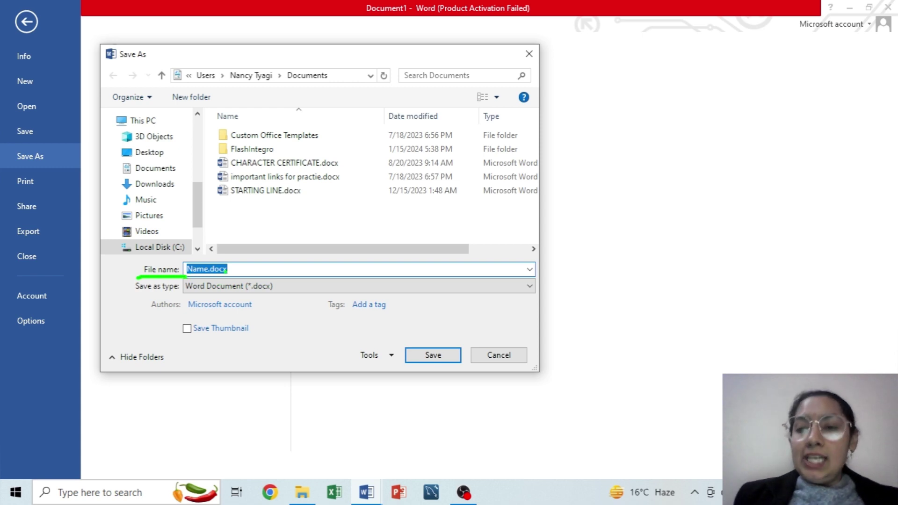
# Replace the suggested file name with "My self".
pyautogui.click(233, 269)
pyautogui.press('BackSpace')
pyautogui.press('BackSpace')
pyautogui.press('BackSpace')
pyautogui.press('BackSpace')
pyautogui.press('BackSpace')
pyautogui.press('BackSpace')
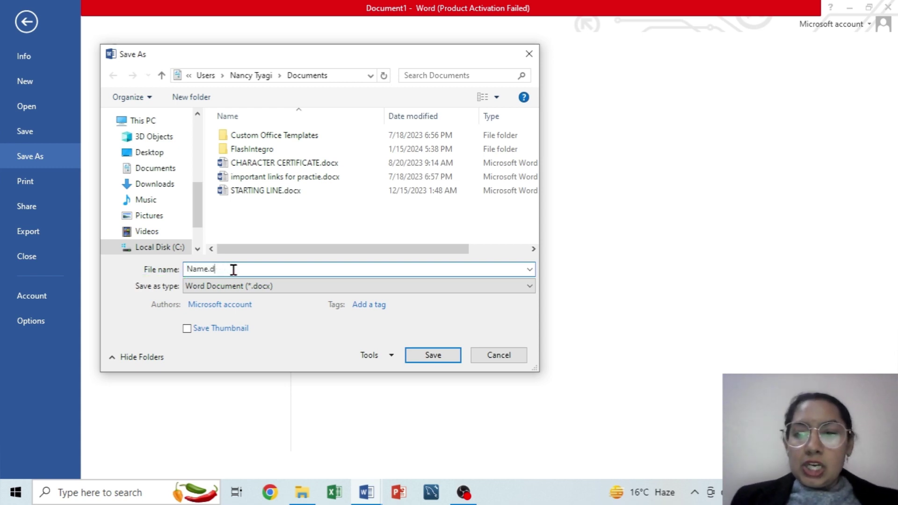
pyautogui.press('BackSpace')
pyautogui.press('BackSpace')
pyautogui.press('BackSpace')
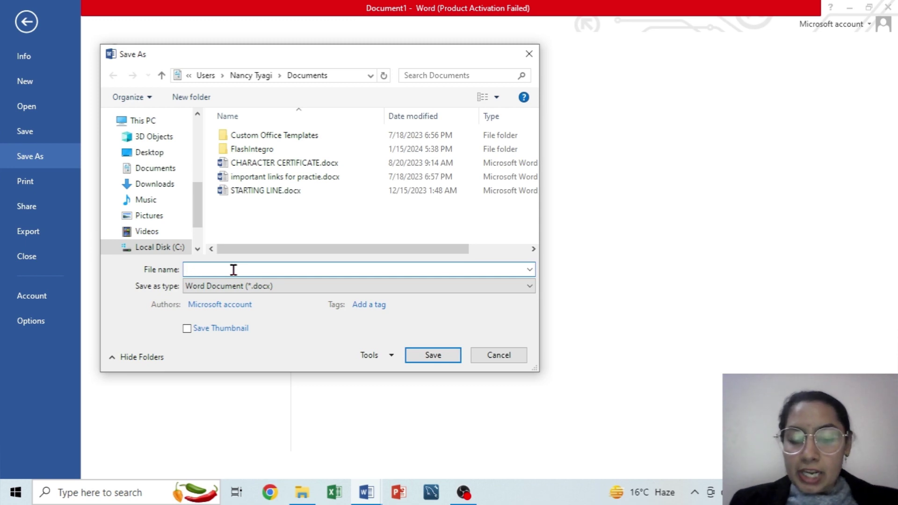
pyautogui.write('My')
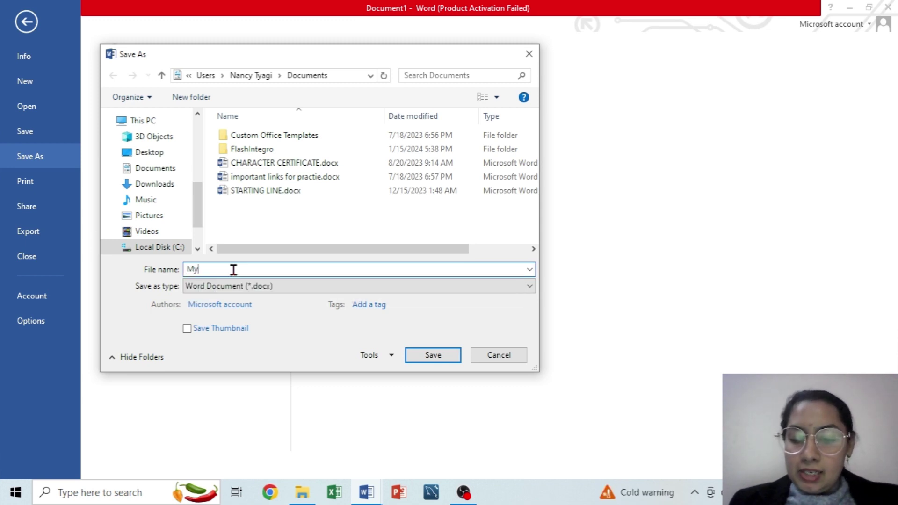
pyautogui.write(' self')
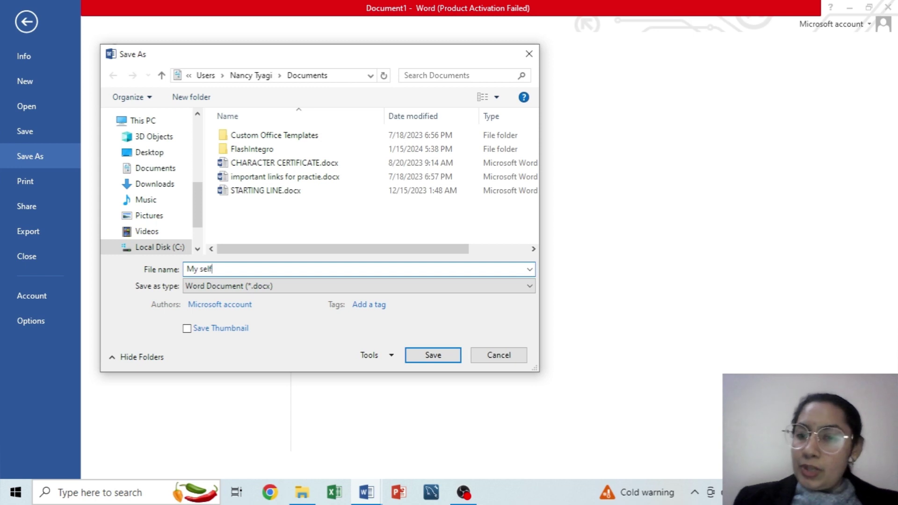
# Choose the Desktop as the save location and save the document there.
pyautogui.click(155, 156)
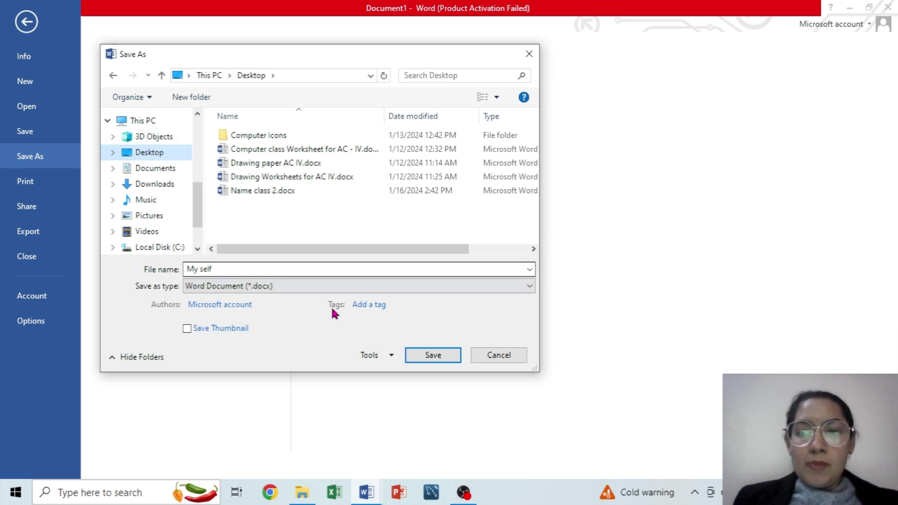
pyautogui.click(422, 356)
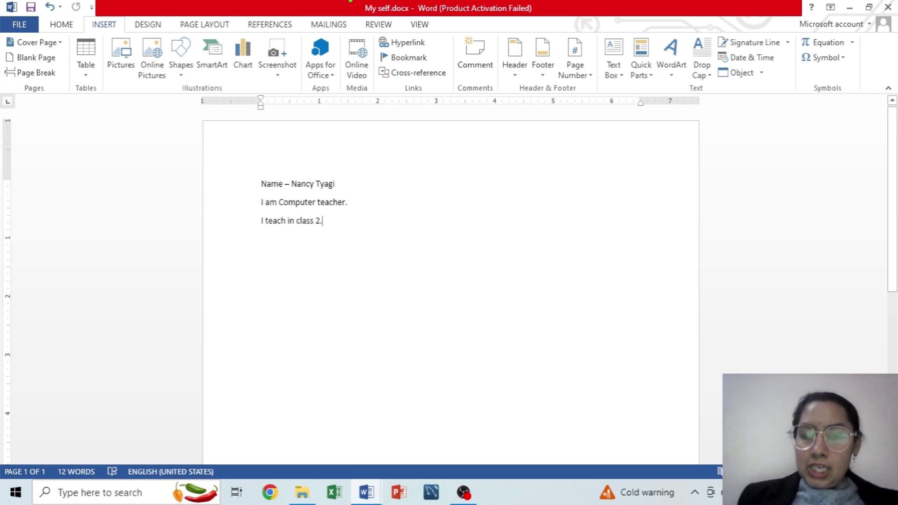
pyautogui.moveTo(350, 2)
pyautogui.mouseDown()
pyautogui.moveTo(382, 12)
pyautogui.moveTo(539, 15)
pyautogui.mouseUp()
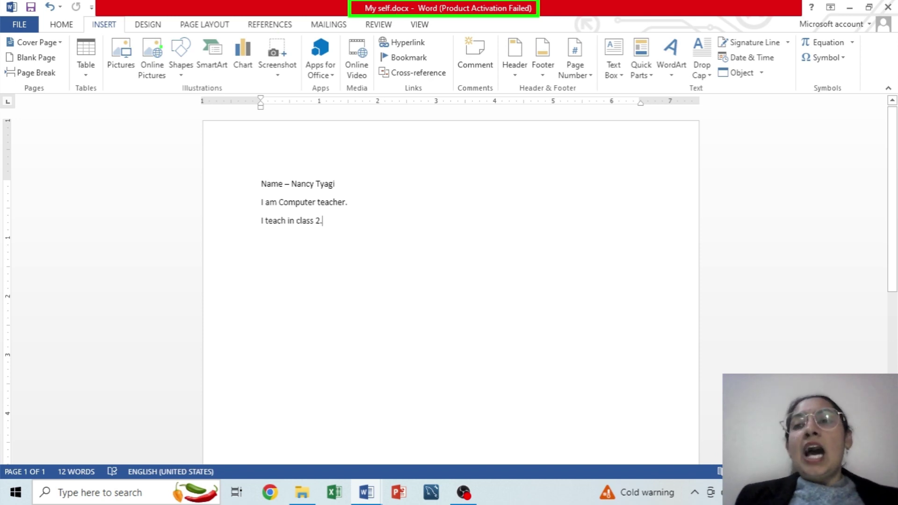
# Create a new blank document.
pyautogui.click(31, 28)
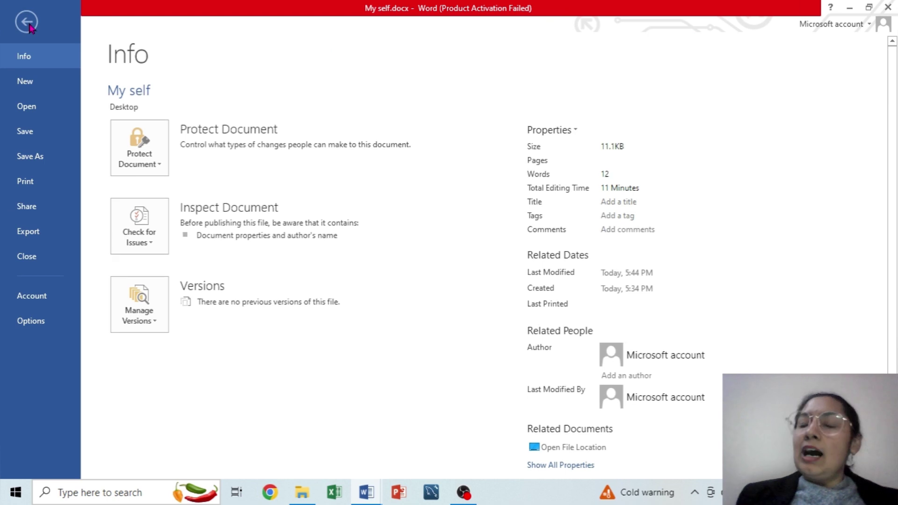
pyautogui.click(25, 81)
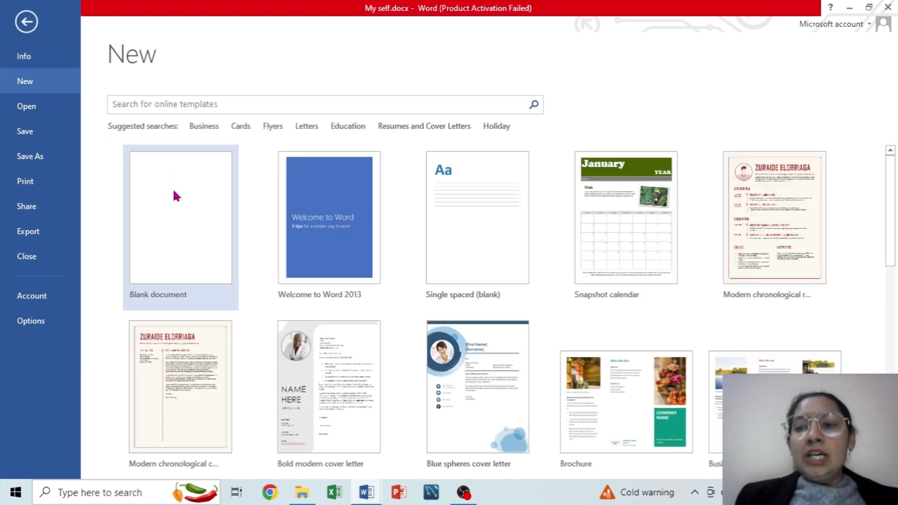
pyautogui.click(176, 202)
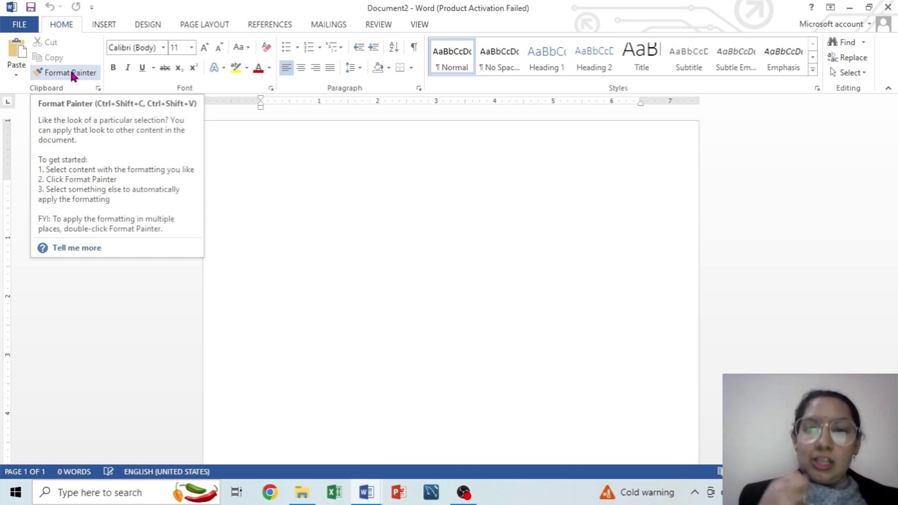
# Open the saved document My self.docx from the computer's Desktop folder.
pyautogui.click(23, 28)
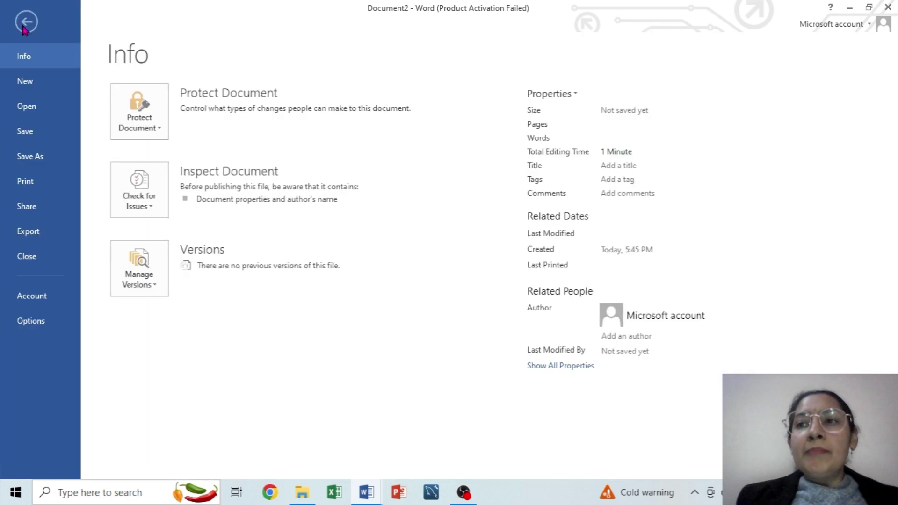
pyautogui.click(27, 108)
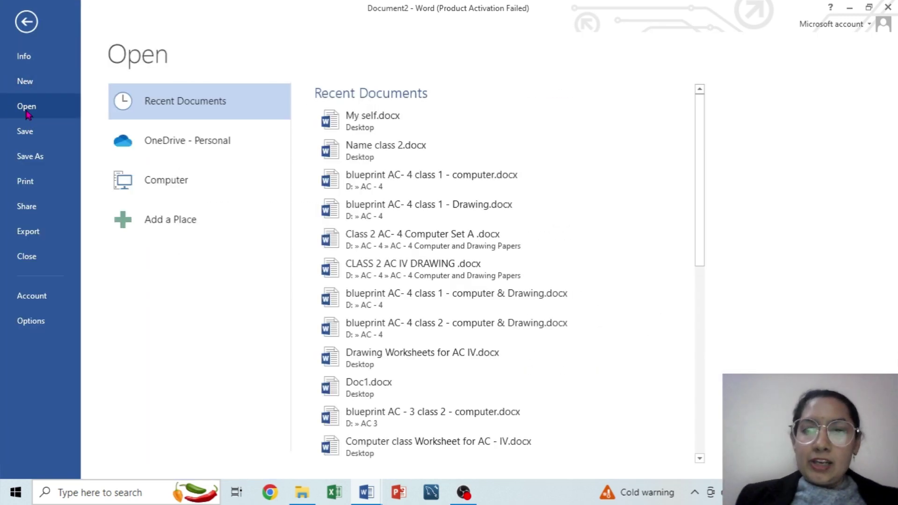
pyautogui.click(146, 174)
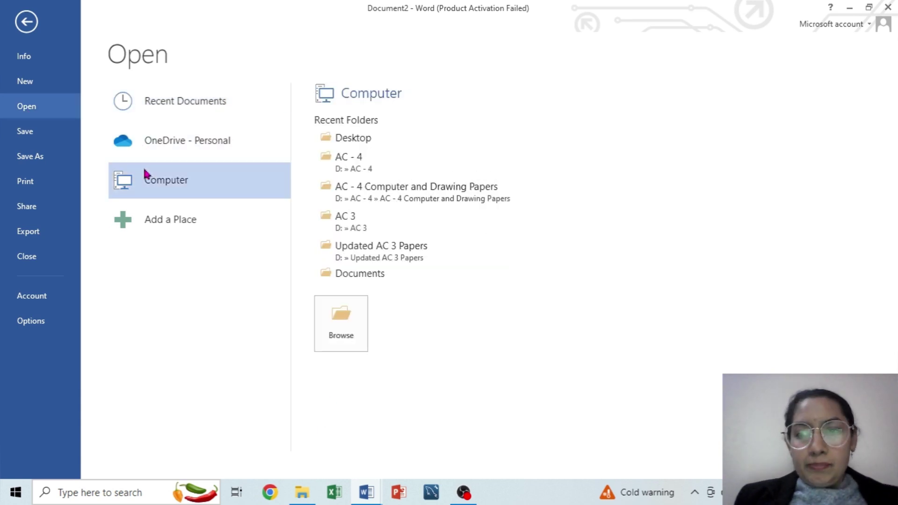
pyautogui.click(352, 139)
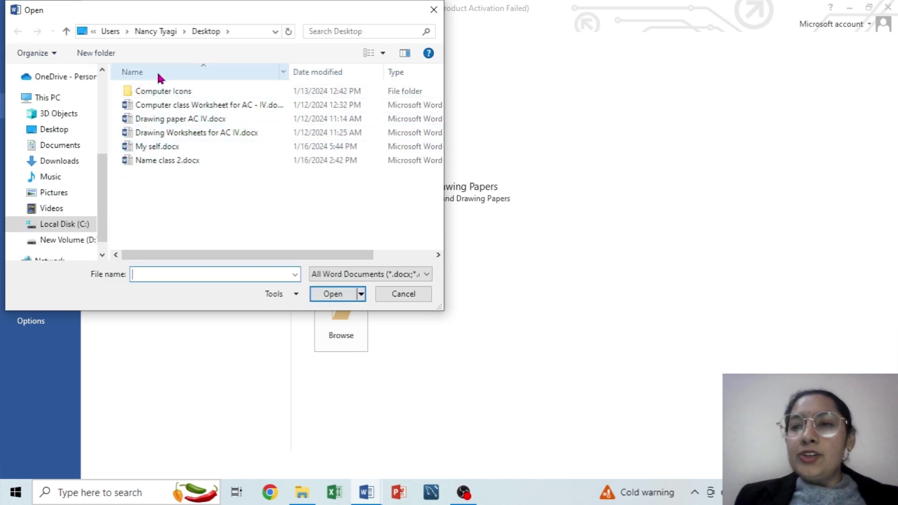
pyautogui.click(158, 149)
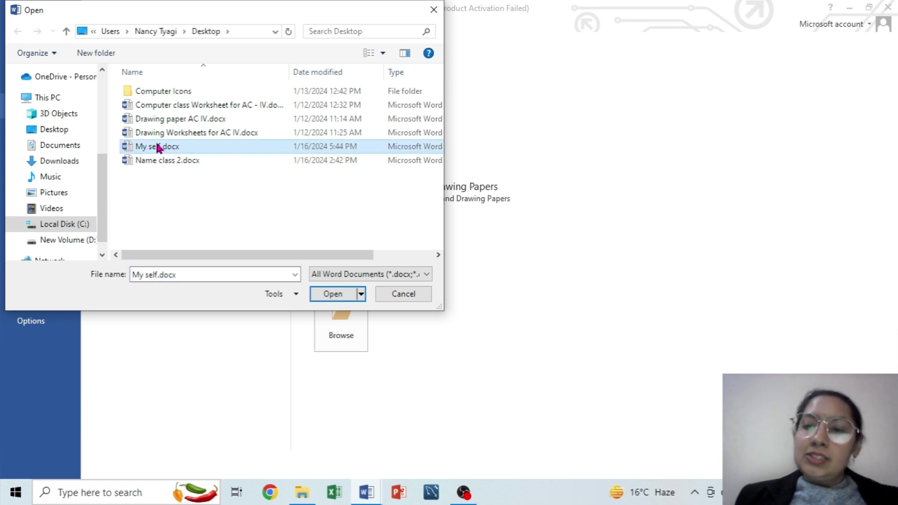
pyautogui.click(333, 294)
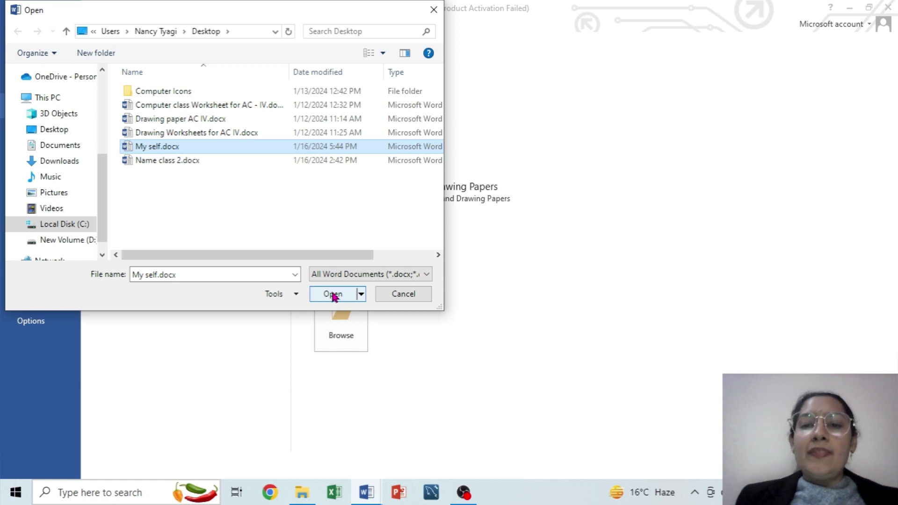
pyautogui.click(333, 295)
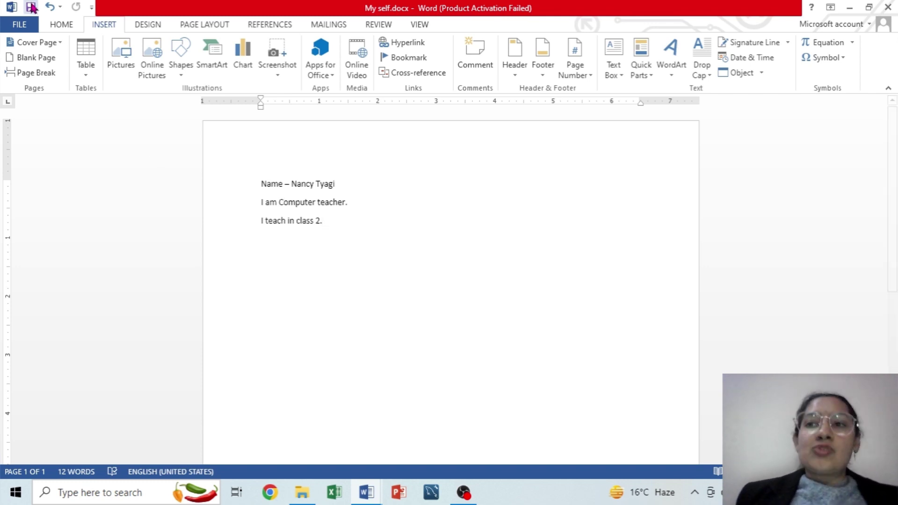
# Save a copy of the document to the Desktop under the new file name "Class 2".
pyautogui.click(32, 31)
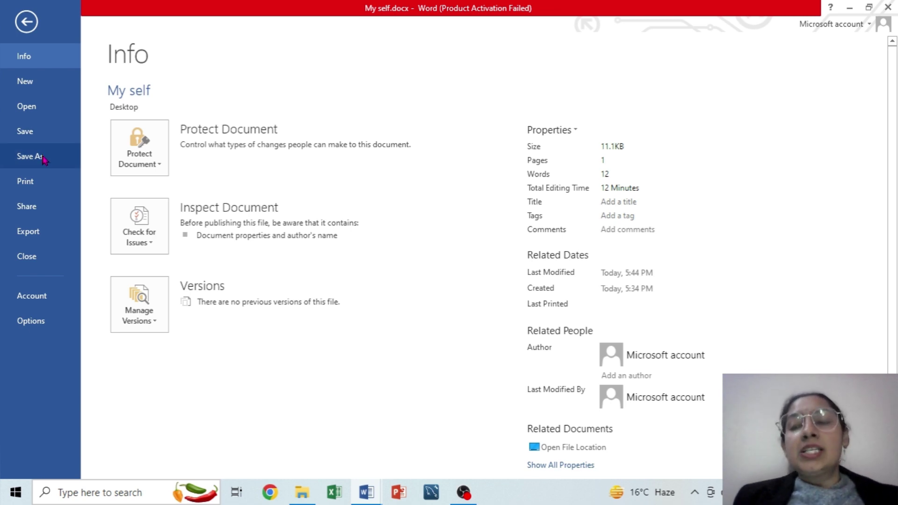
pyautogui.click(43, 160)
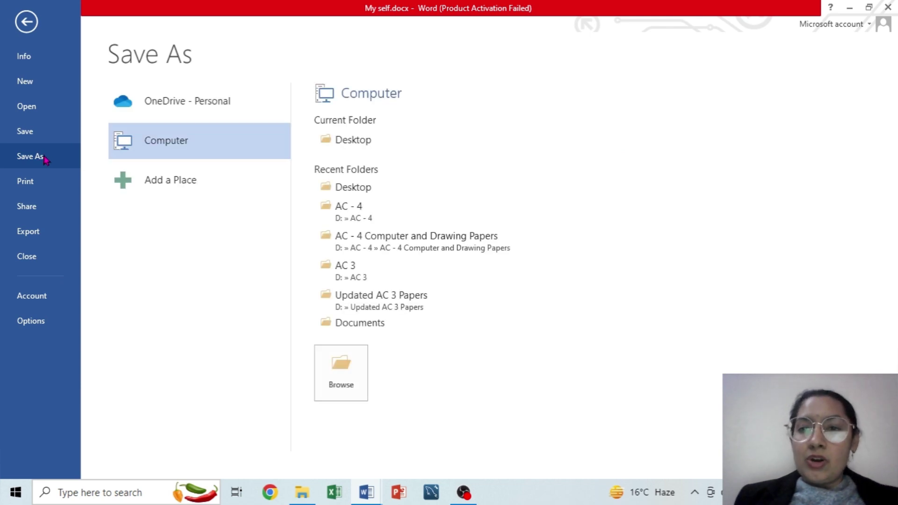
pyautogui.click(203, 125)
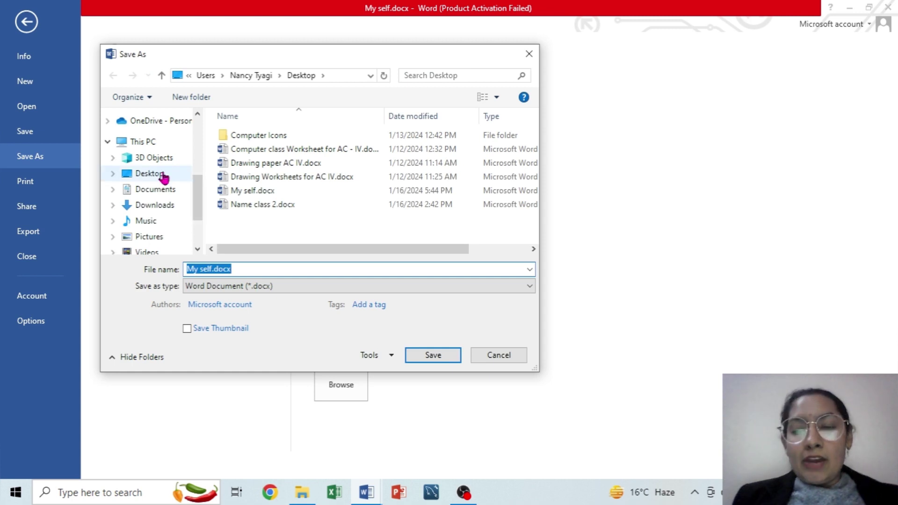
pyautogui.click(148, 173)
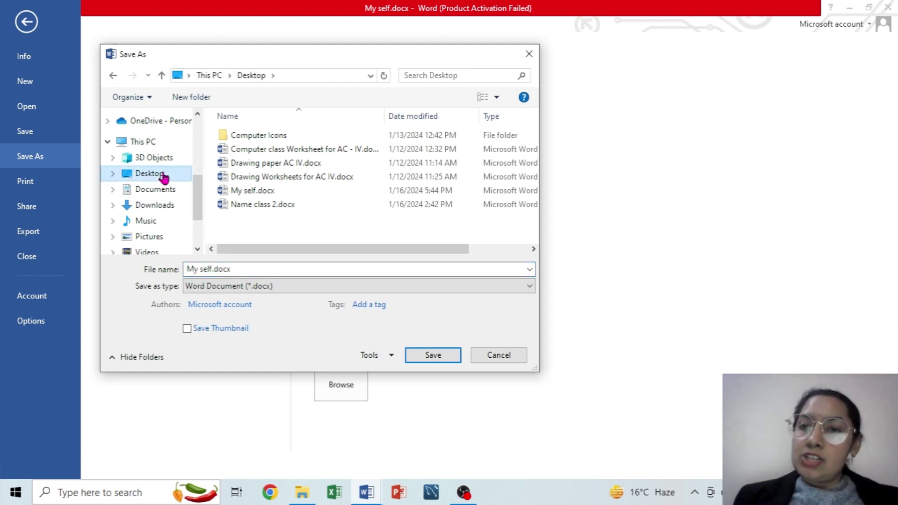
pyautogui.doubleClick(214, 269)
pyautogui.press('BackSpace')
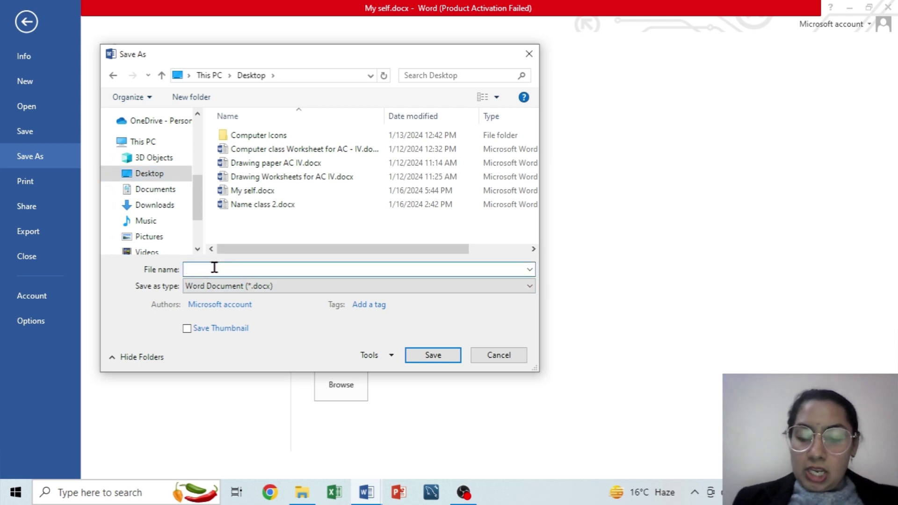
pyautogui.write('Class 2')
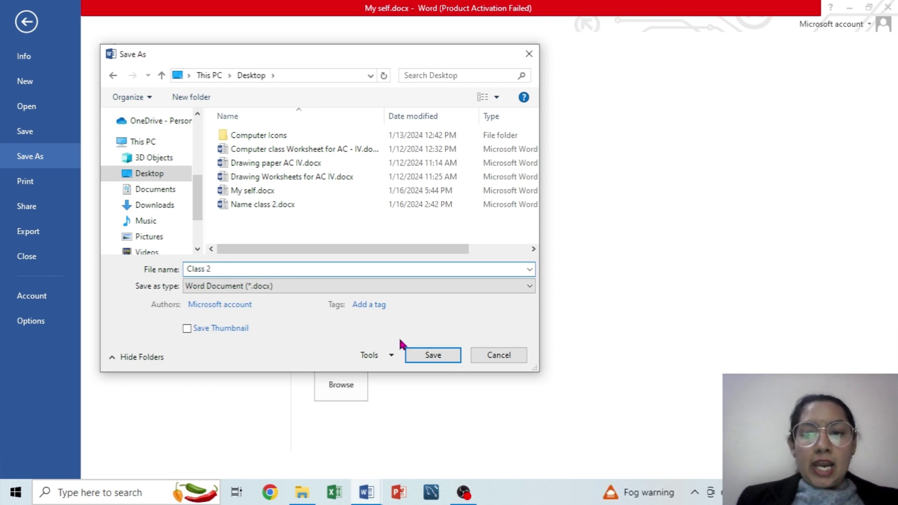
pyautogui.click(425, 356)
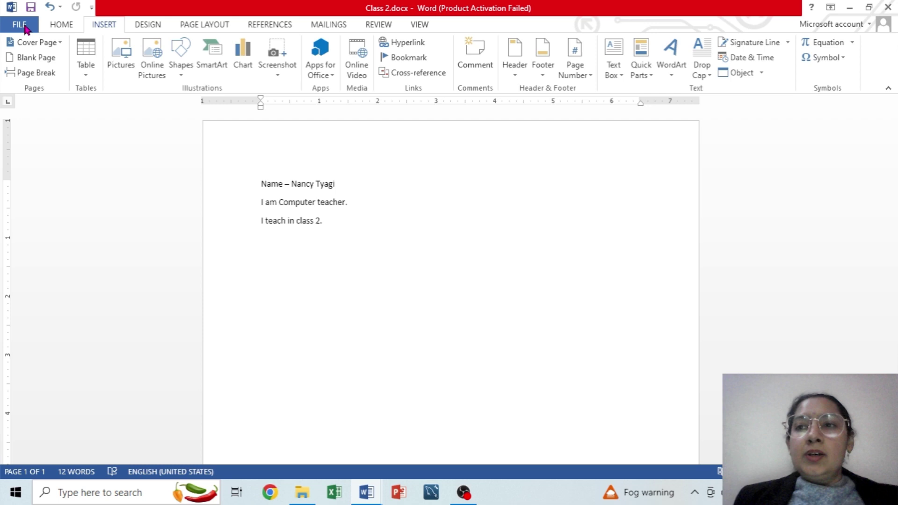
# Start another new document from the Blank document template.
pyautogui.click(20, 25)
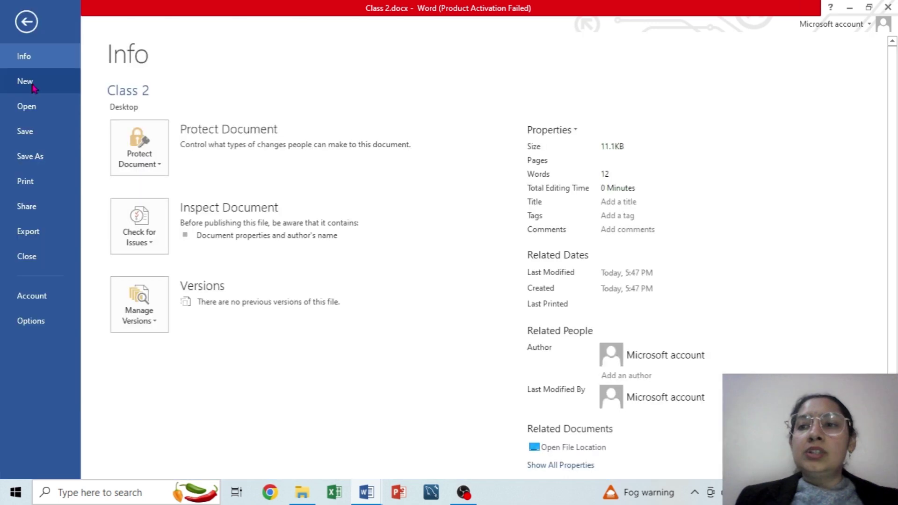
pyautogui.click(33, 86)
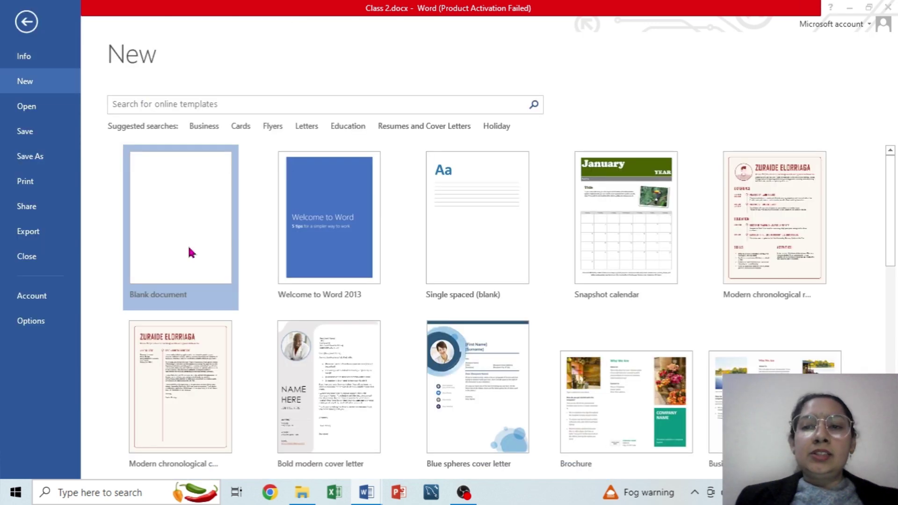
pyautogui.click(191, 253)
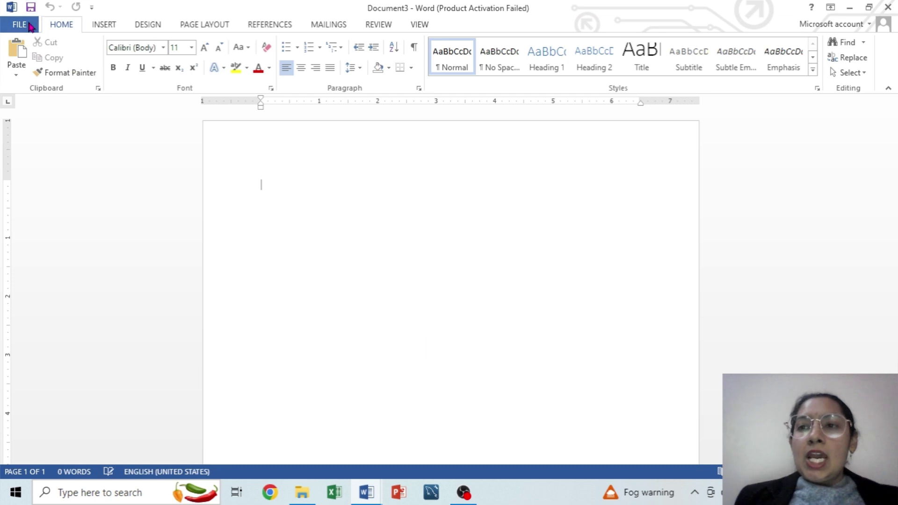
# Browse the computer to the Desktop folder and open Class 2.docx.
pyautogui.click(29, 27)
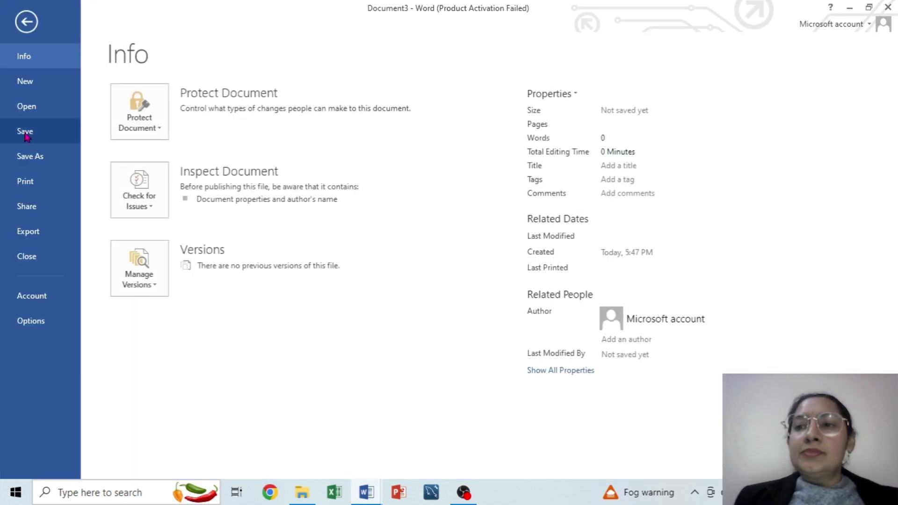
pyautogui.click(30, 108)
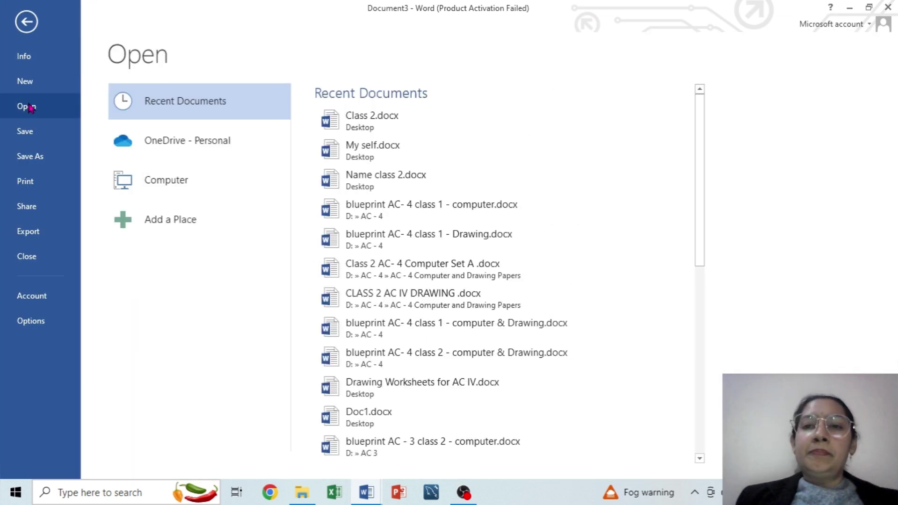
pyautogui.click(169, 182)
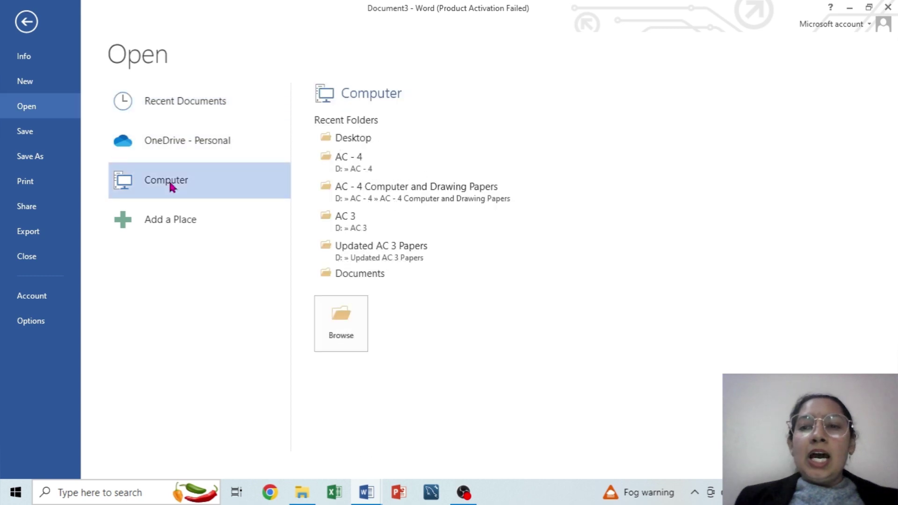
pyautogui.click(169, 181)
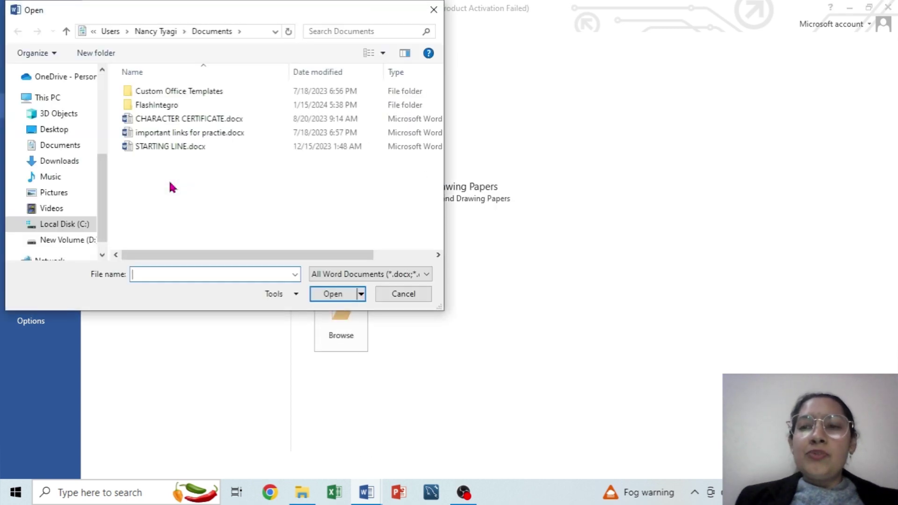
pyautogui.click(75, 134)
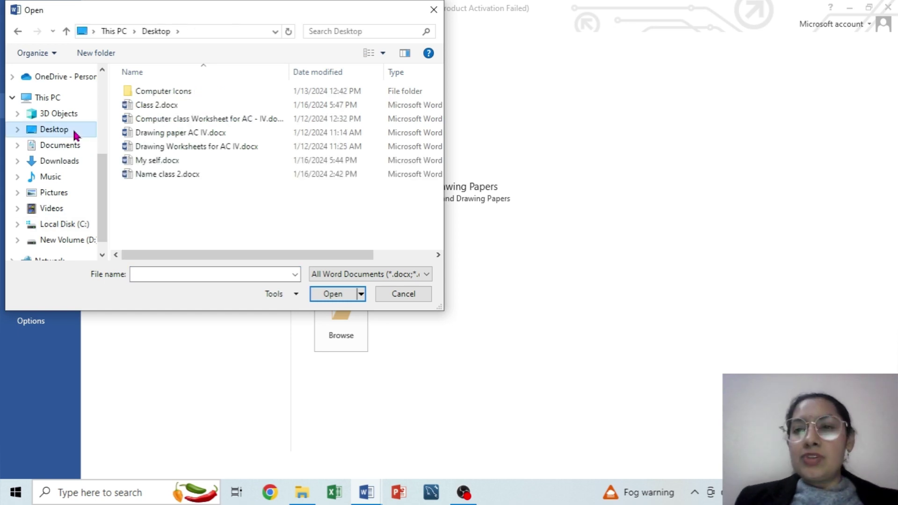
pyautogui.click(143, 109)
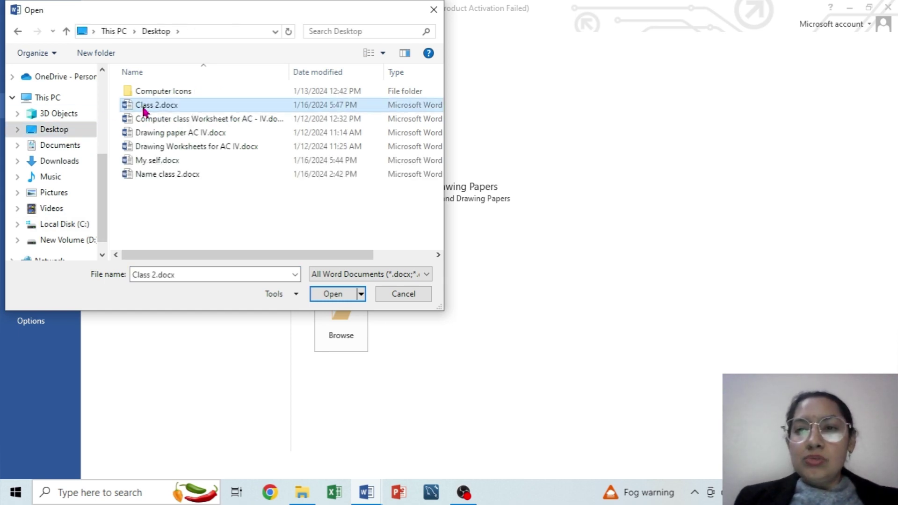
pyautogui.click(327, 294)
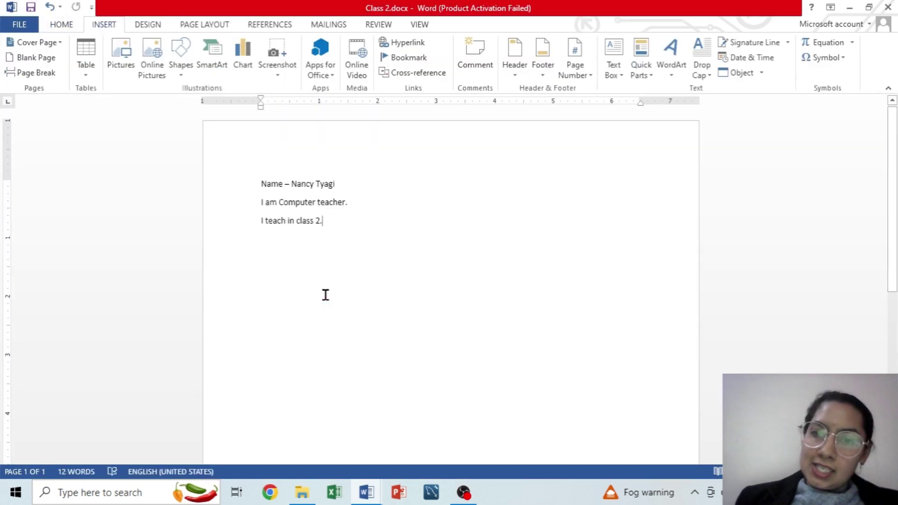
# Add the colourful "Thank You" picture below the third line and save the changes to the document.
pyautogui.click(366, 320)
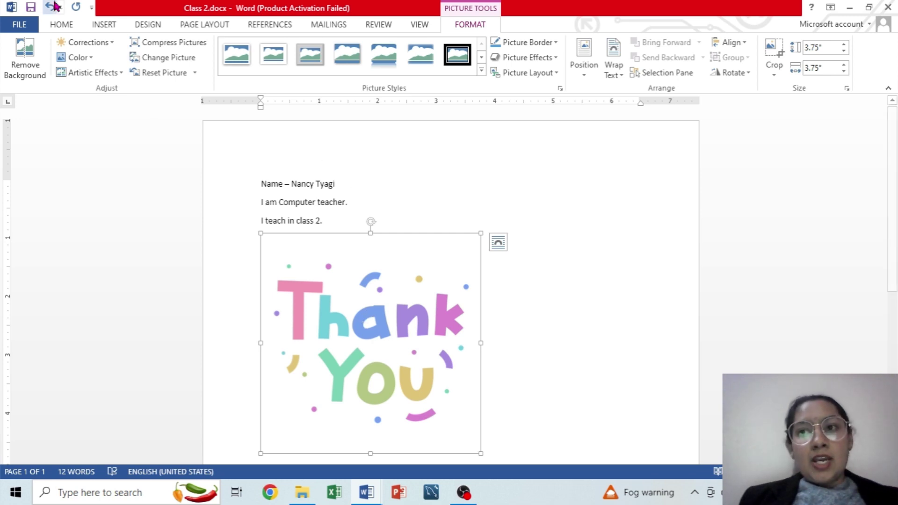
pyautogui.click(31, 7)
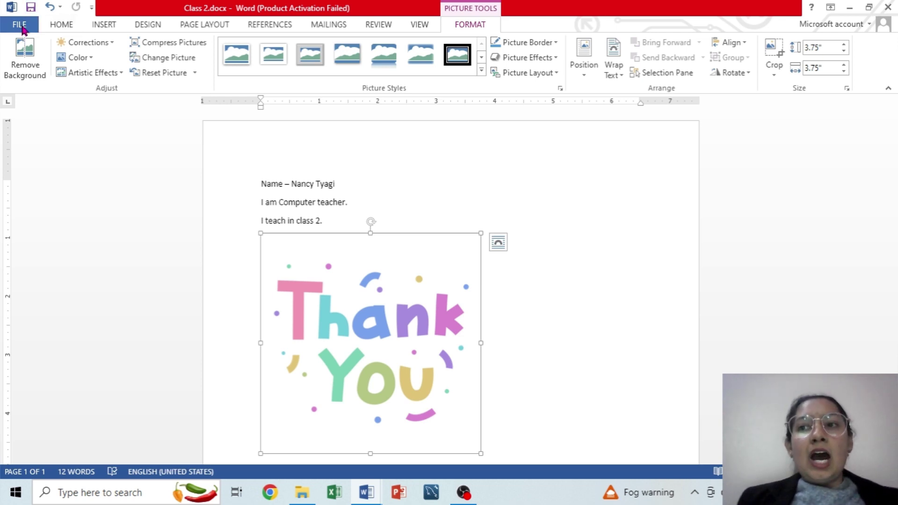
# Bring up the file information and commands for the Class 2 document.
pyautogui.click(20, 25)
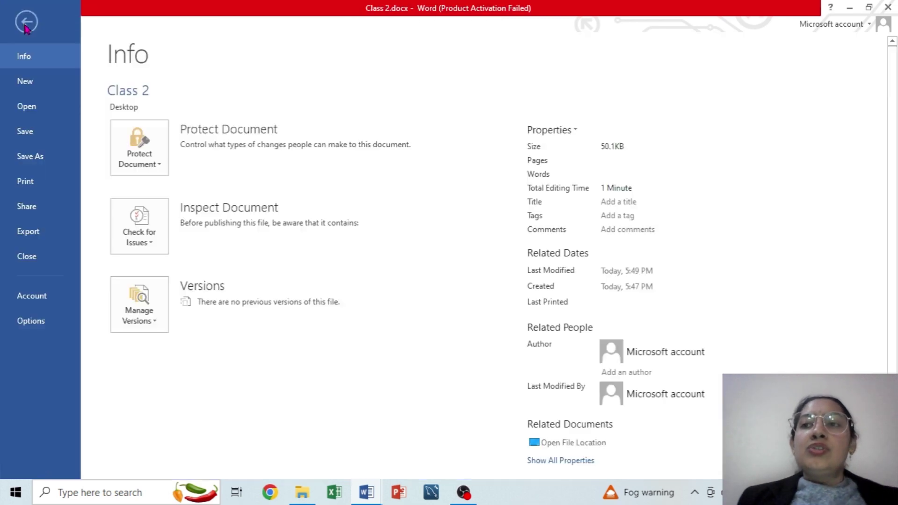